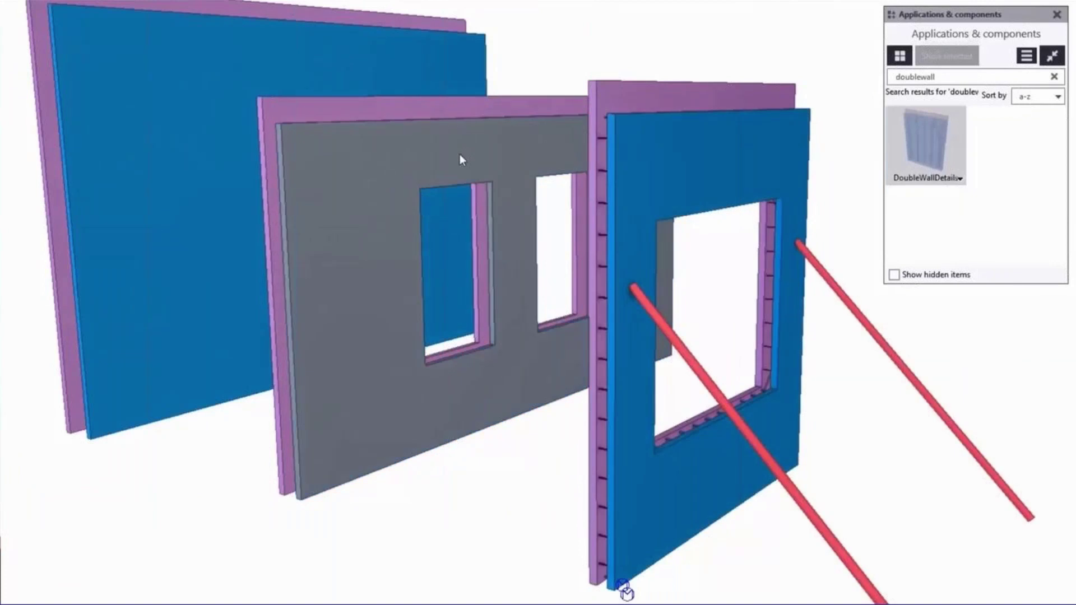
Add DoubleWallDetails to the grey middle wall with two windows and to the solid blue back wall.
{"action": "left_click", "coordinate": [459, 155]}
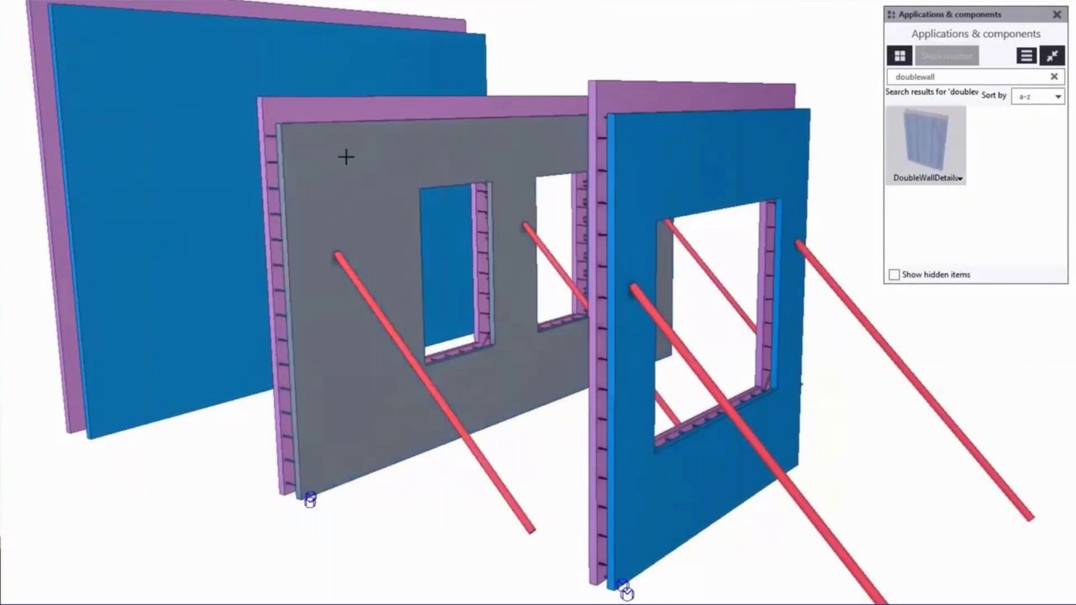
{"action": "left_click", "coordinate": [179, 149]}
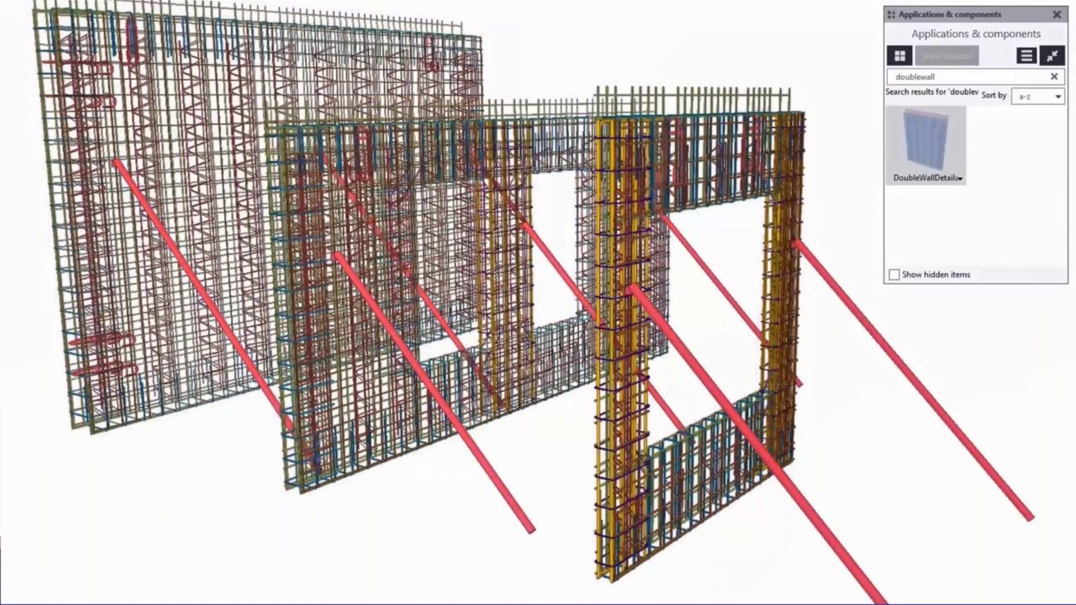
{"action": "mouse_move", "coordinate": [137, 589]}
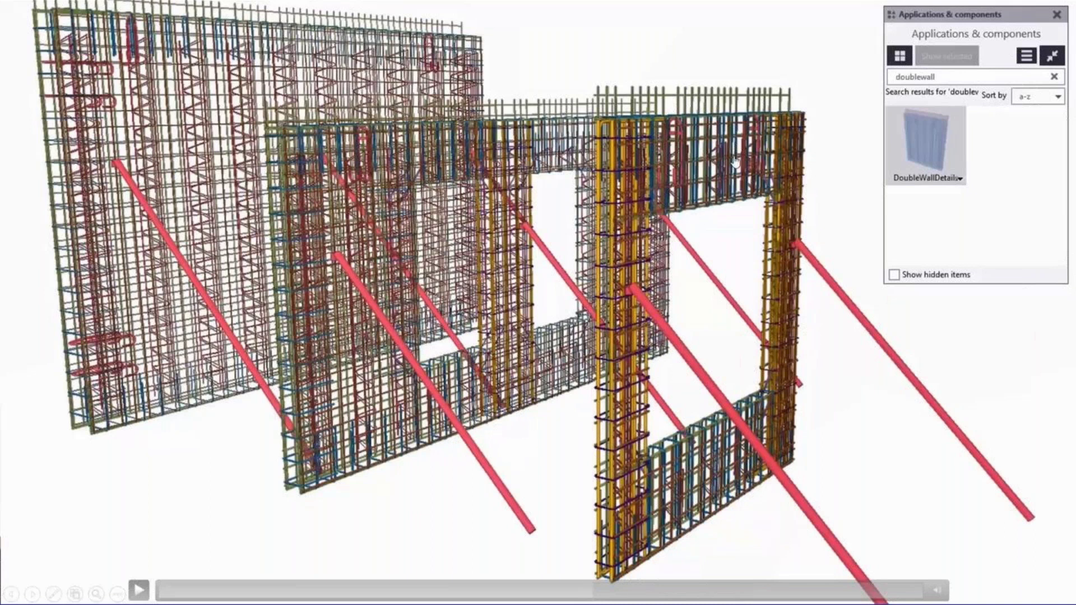
{"action": "left_click", "coordinate": [138, 592]}
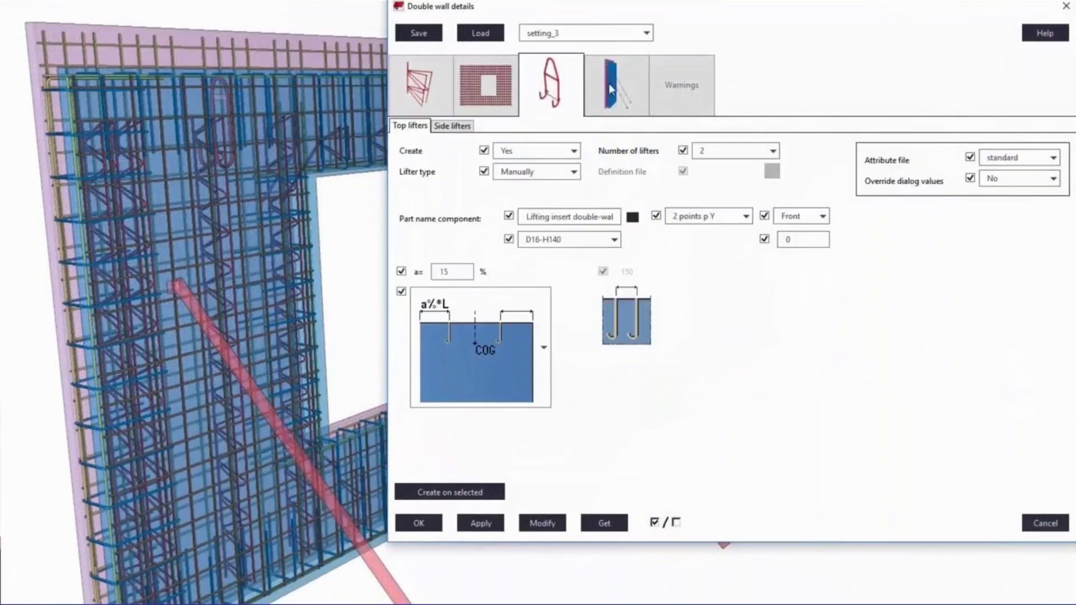
Show the propping brace settings of the double wall details.
{"action": "left_click", "coordinate": [610, 85]}
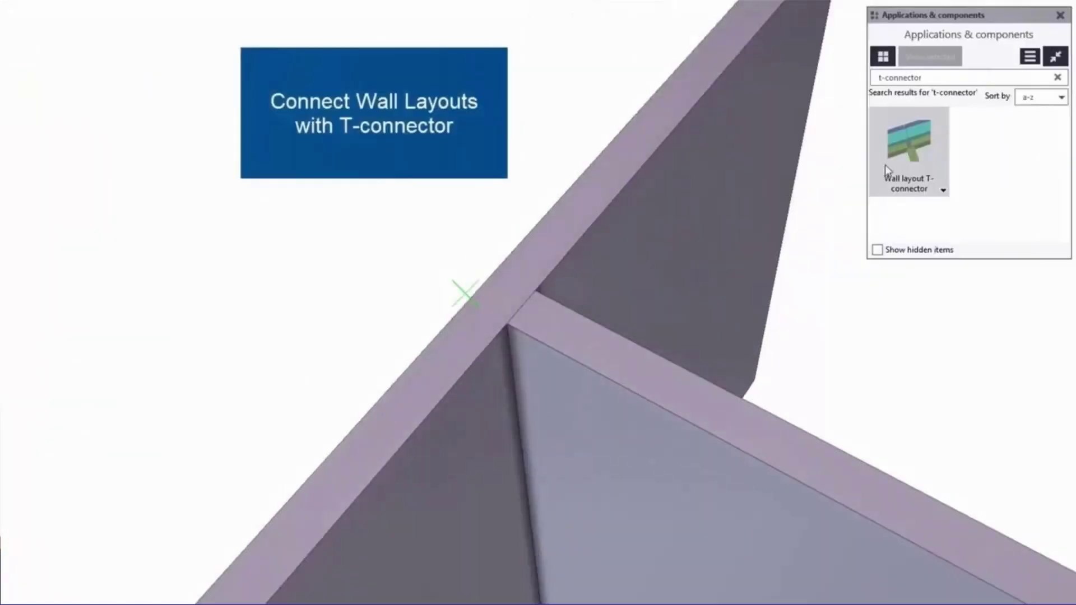
Connect the long wall layout and the adjoining wall layout with a Wall layout T-connector.
{"action": "left_click", "coordinate": [910, 153]}
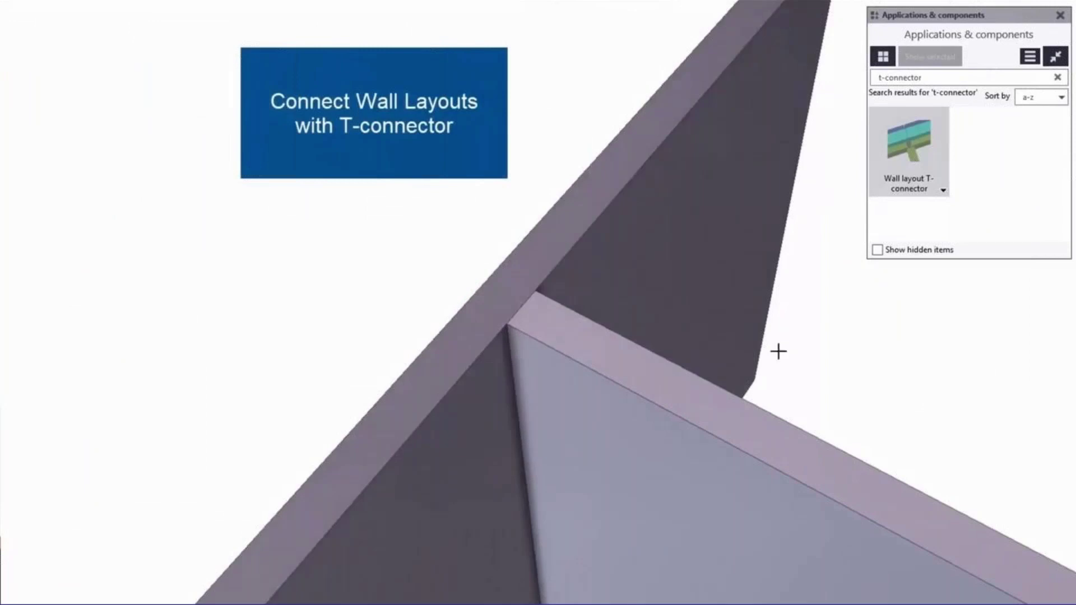
{"action": "left_click", "coordinate": [779, 351]}
{"action": "left_click", "coordinate": [779, 427]}
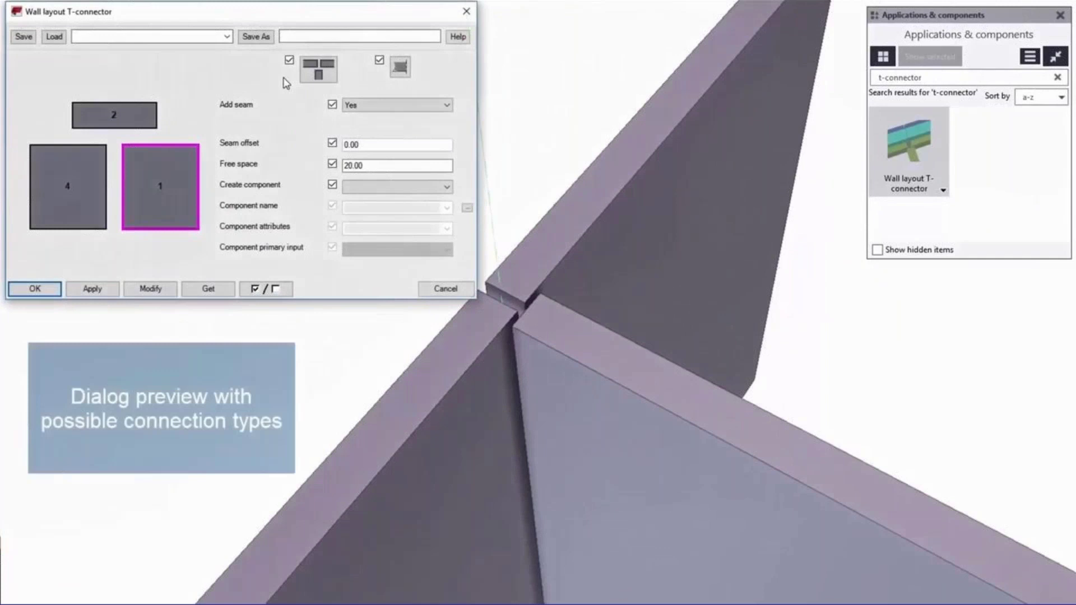
Try the T-connection type where wall 2 passes between walls 4 and 1, and restore the type with wall 2 butting against them.
{"action": "left_click", "coordinate": [311, 71]}
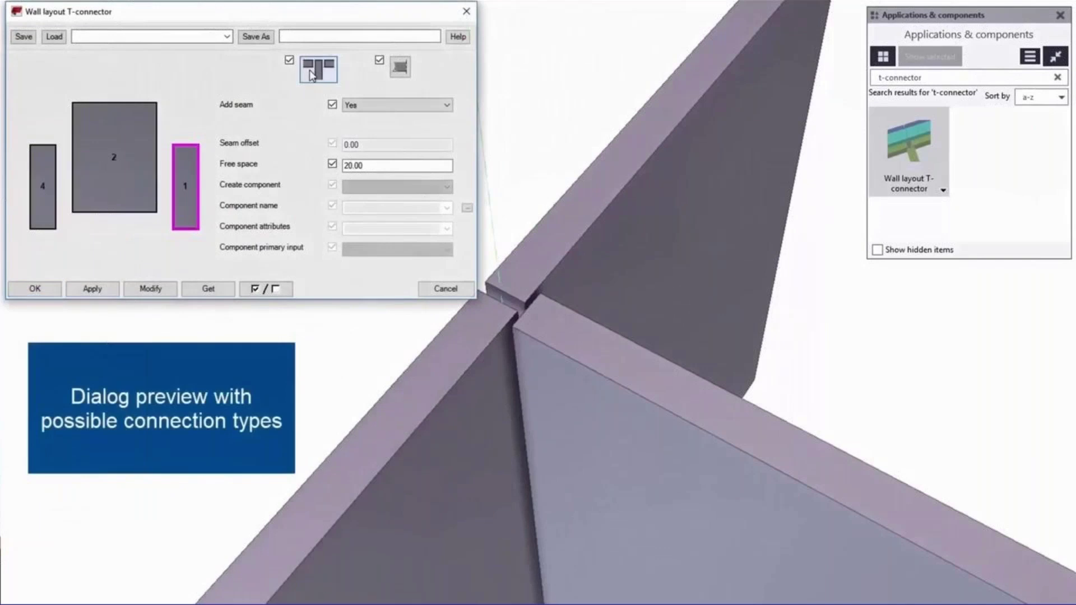
{"action": "left_click", "coordinate": [159, 291]}
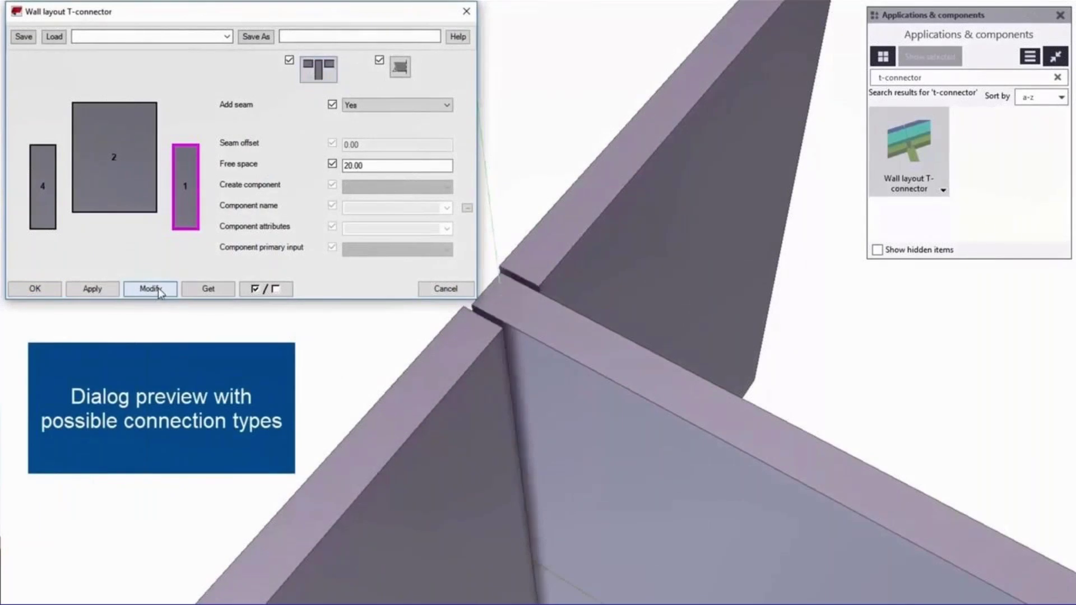
{"action": "left_click", "coordinate": [319, 81]}
{"action": "left_click", "coordinate": [160, 290]}
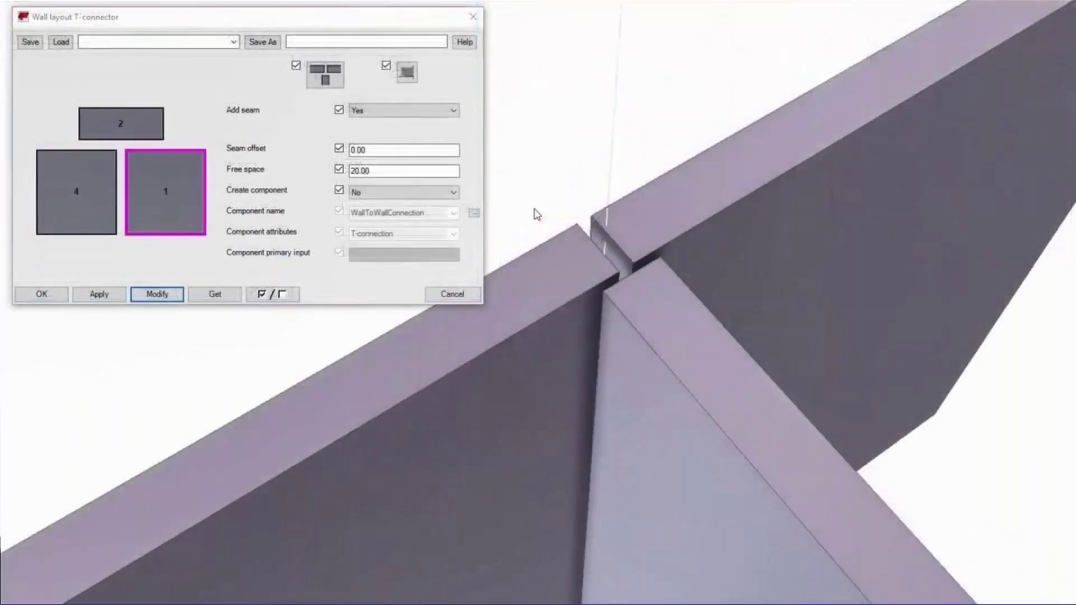
Enable component creation for wall 1 of the T-connector, with WallToWallConnection as component and T-connection as attributes.
{"action": "left_click", "coordinate": [455, 192]}
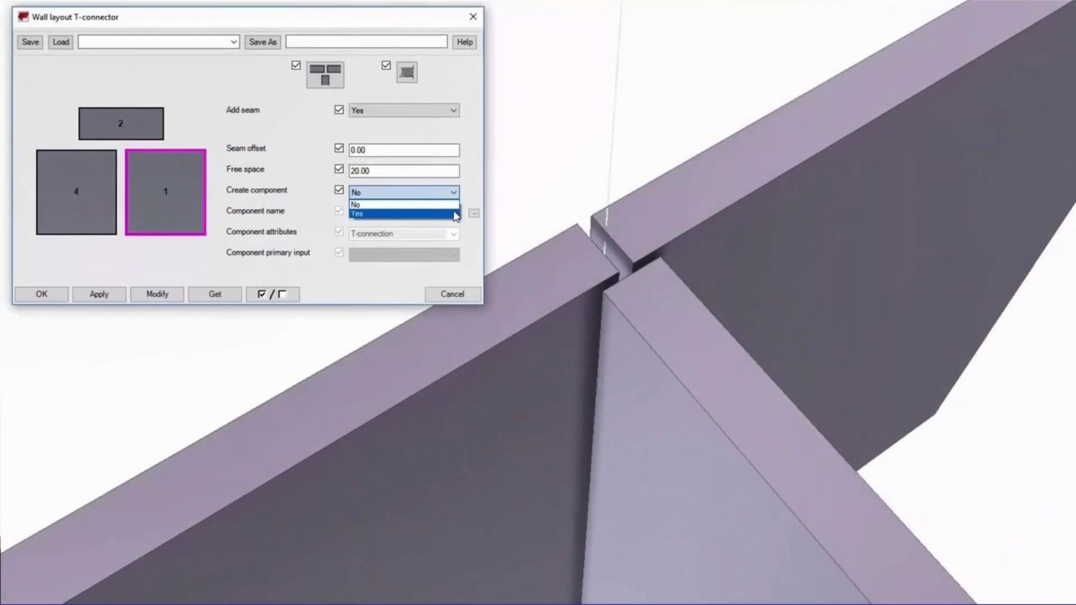
{"action": "left_click", "coordinate": [456, 214]}
{"action": "left_click", "coordinate": [455, 213]}
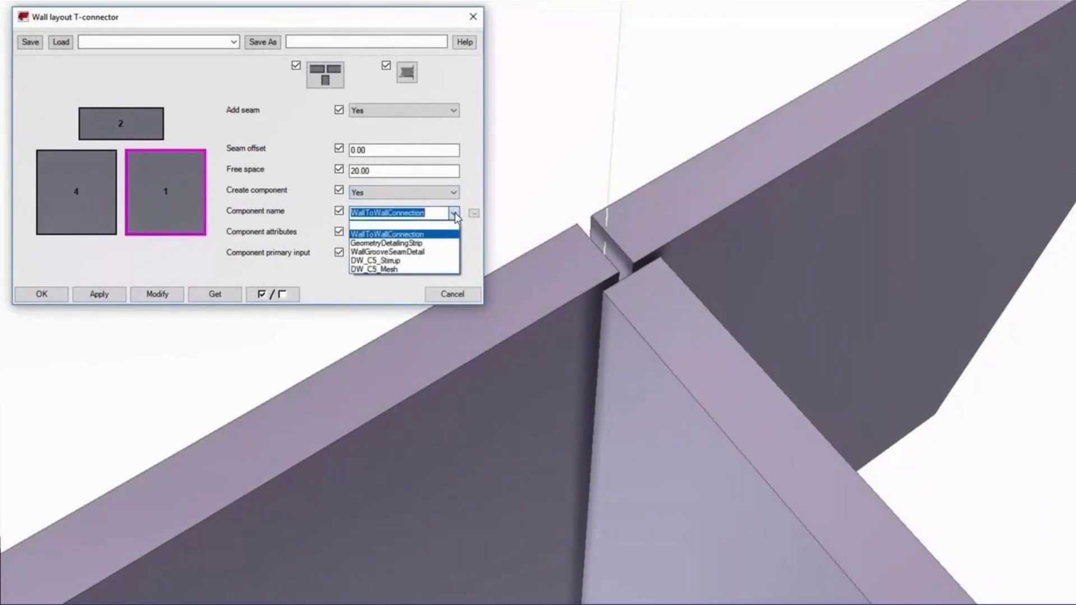
{"action": "left_click", "coordinate": [456, 214]}
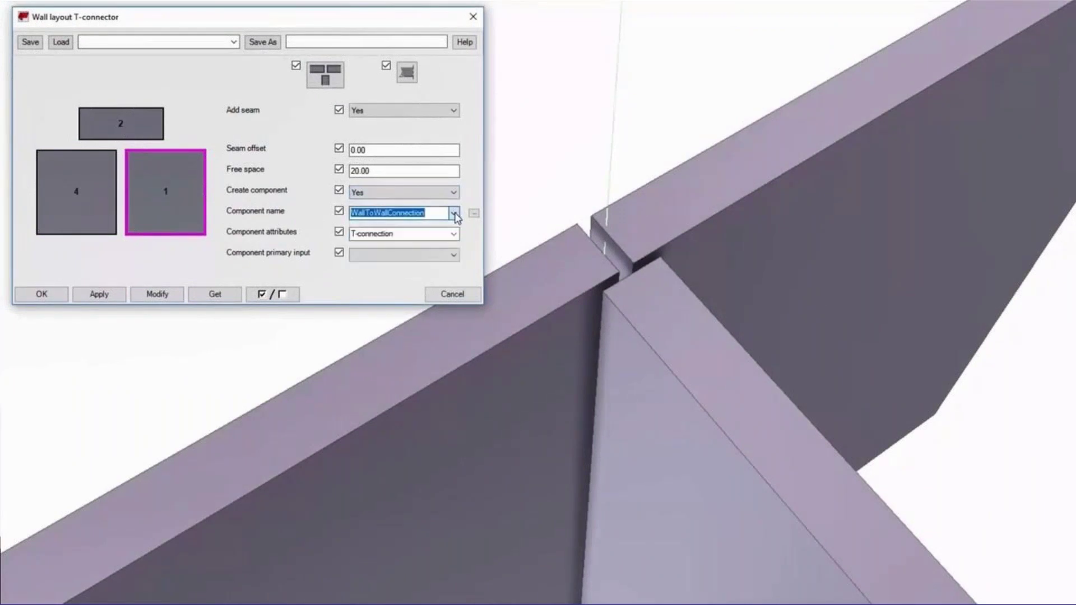
Enable the WallGrooveSeamDetail component for wall 2 with T-connection attributes and modify the T-connector.
{"action": "left_click", "coordinate": [136, 113]}
{"action": "left_click", "coordinate": [439, 194]}
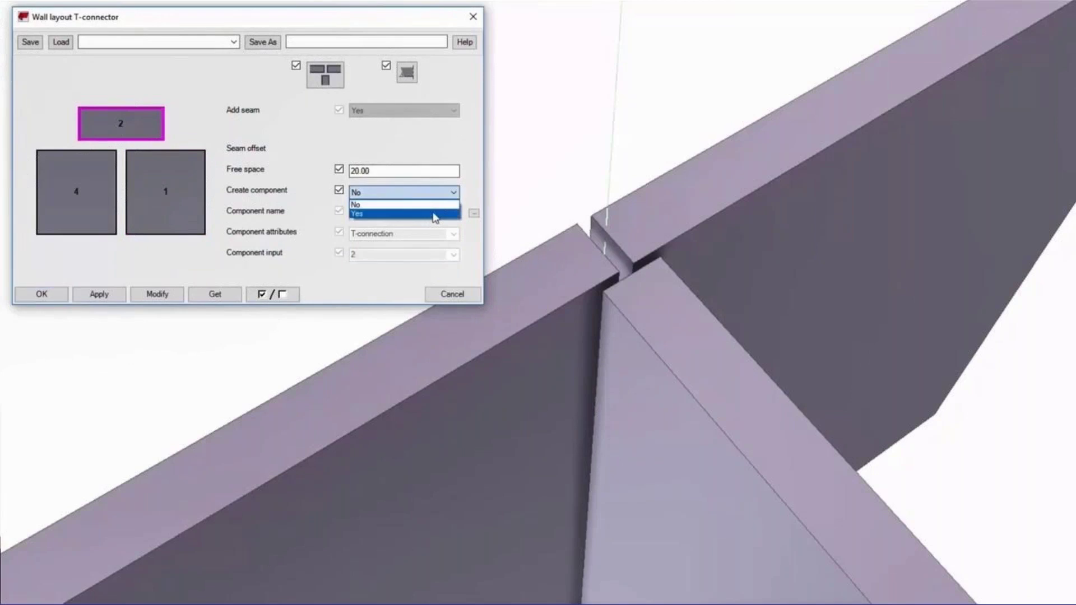
{"action": "left_click", "coordinate": [435, 209]}
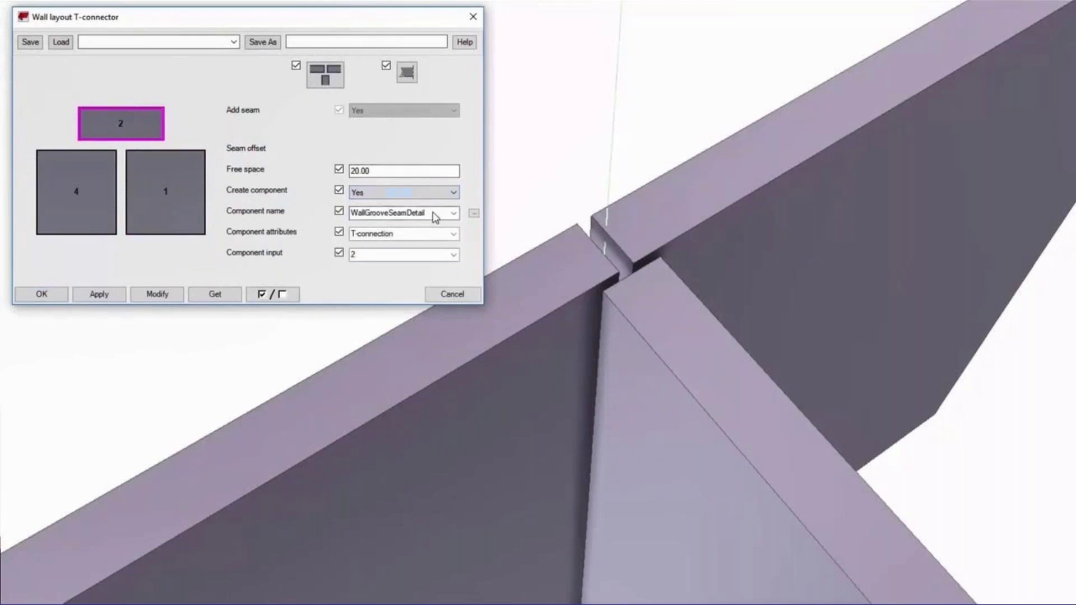
{"action": "left_click", "coordinate": [150, 294]}
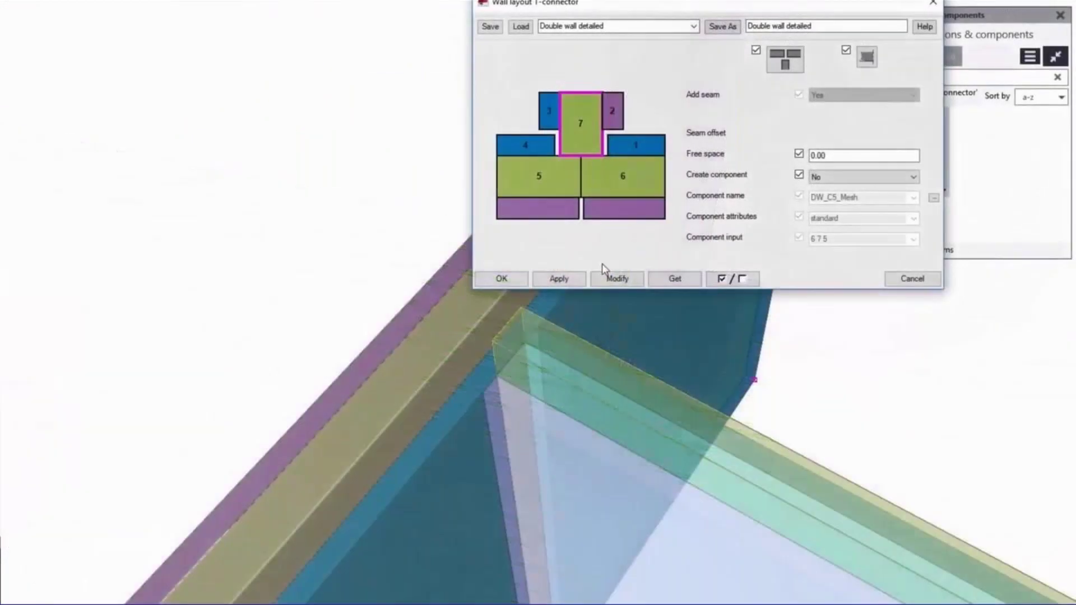
Apply the Double wall detailed settings and connect the long double wall to the adjoining one with the T-connector.
{"action": "left_click", "coordinate": [560, 278]}
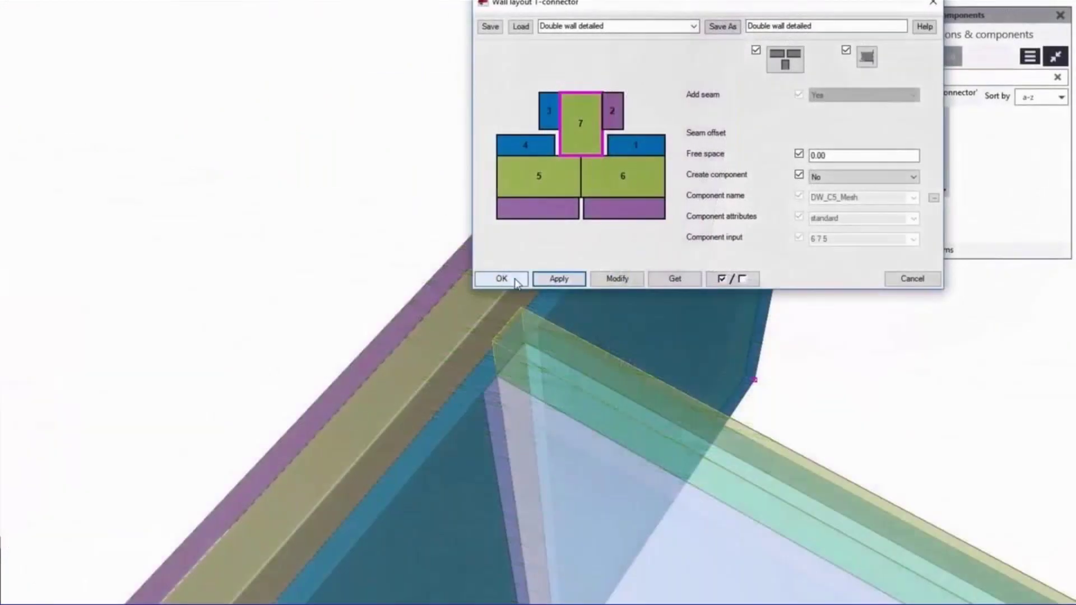
{"action": "left_click", "coordinate": [511, 279]}
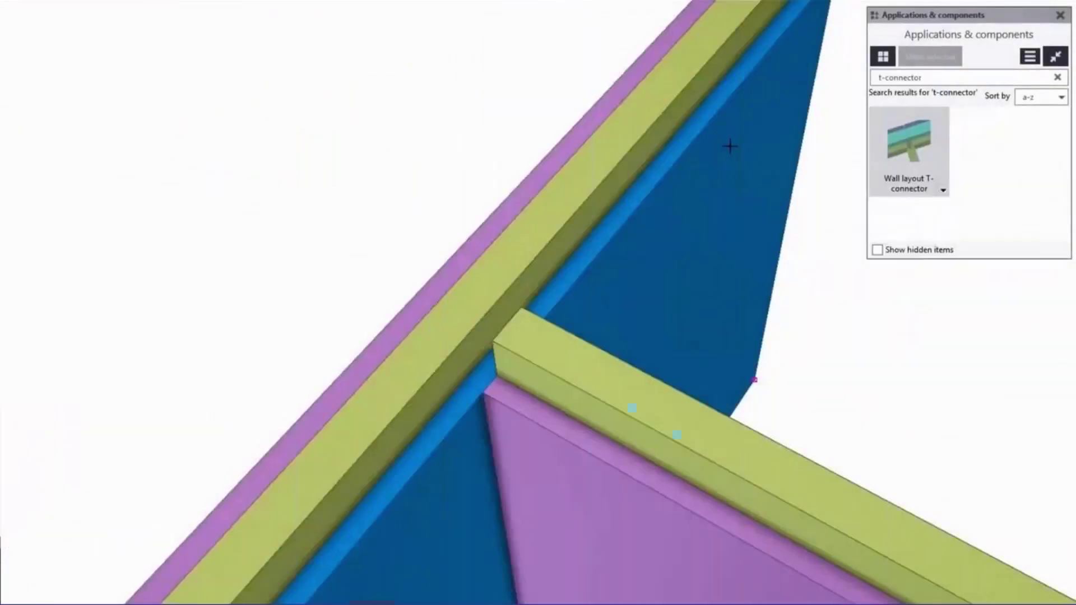
{"action": "left_click", "coordinate": [634, 161]}
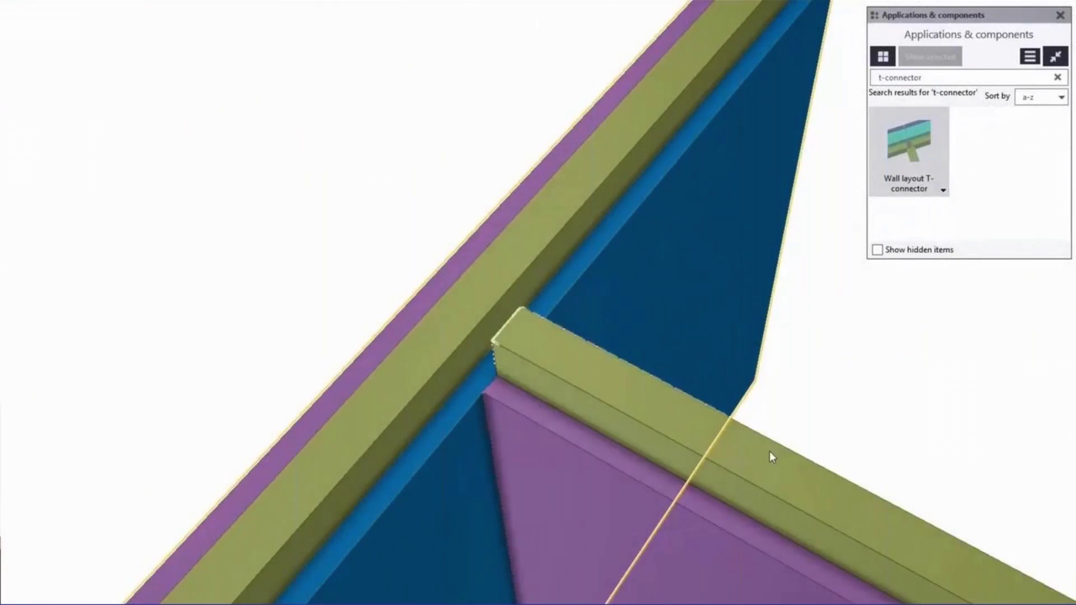
{"action": "left_click", "coordinate": [769, 451]}
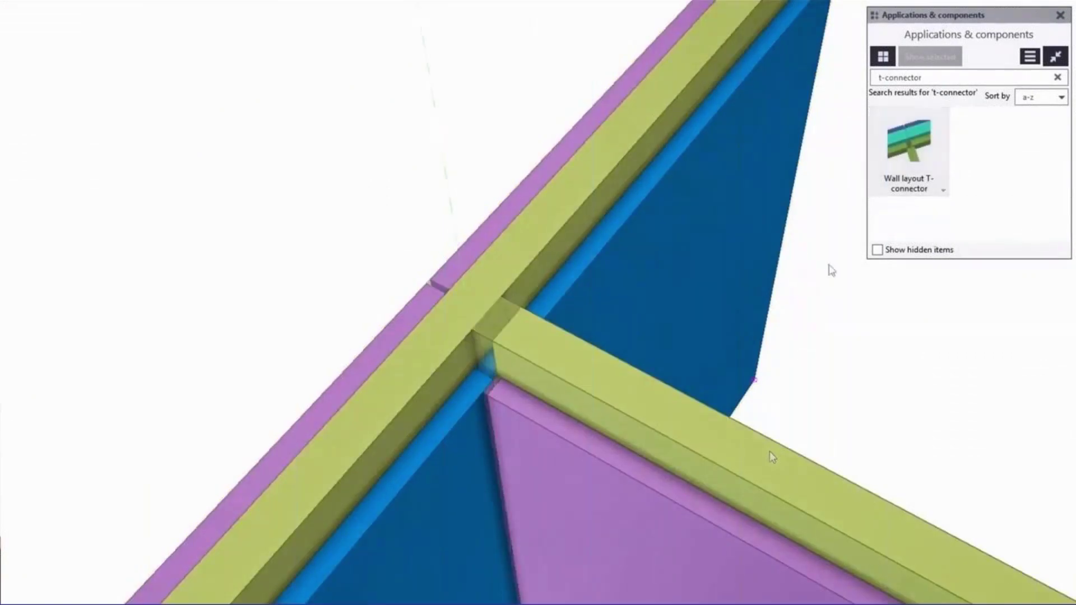
Place a Wall layout T-connector with joint reinforcement between the long double wall and the adjoining double wall.
{"action": "left_click", "coordinate": [904, 146]}
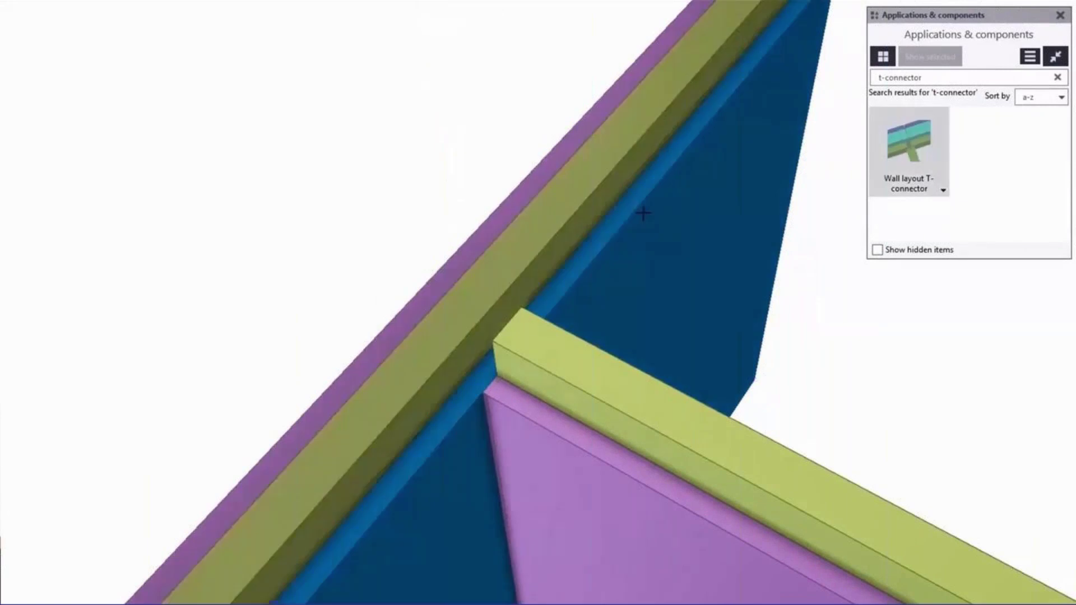
{"action": "left_click", "coordinate": [566, 237]}
{"action": "left_click", "coordinate": [641, 385]}
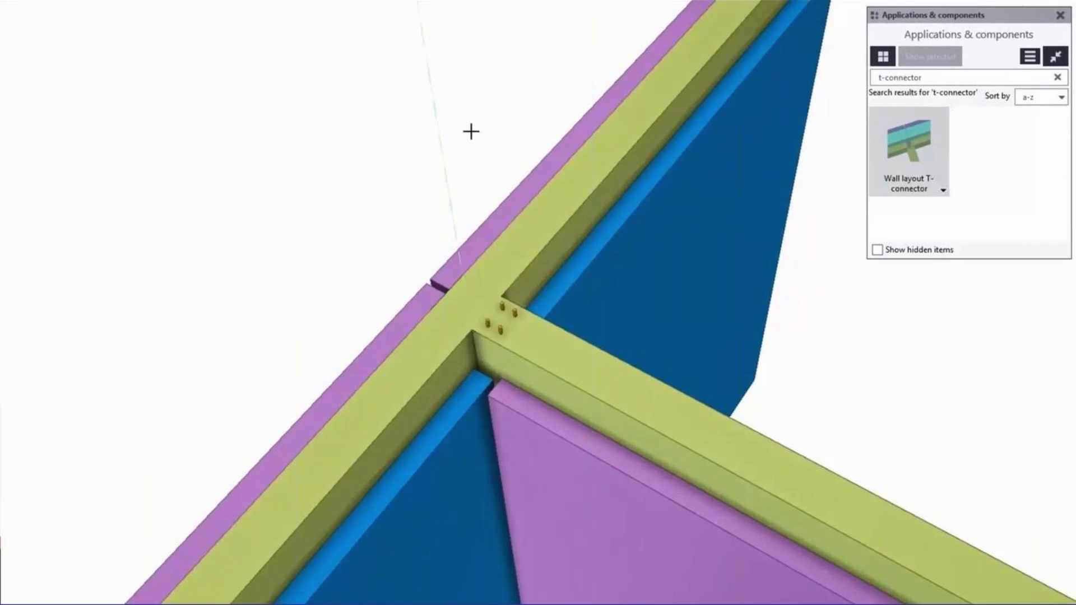
{"action": "key", "text": "ctrl+2"}
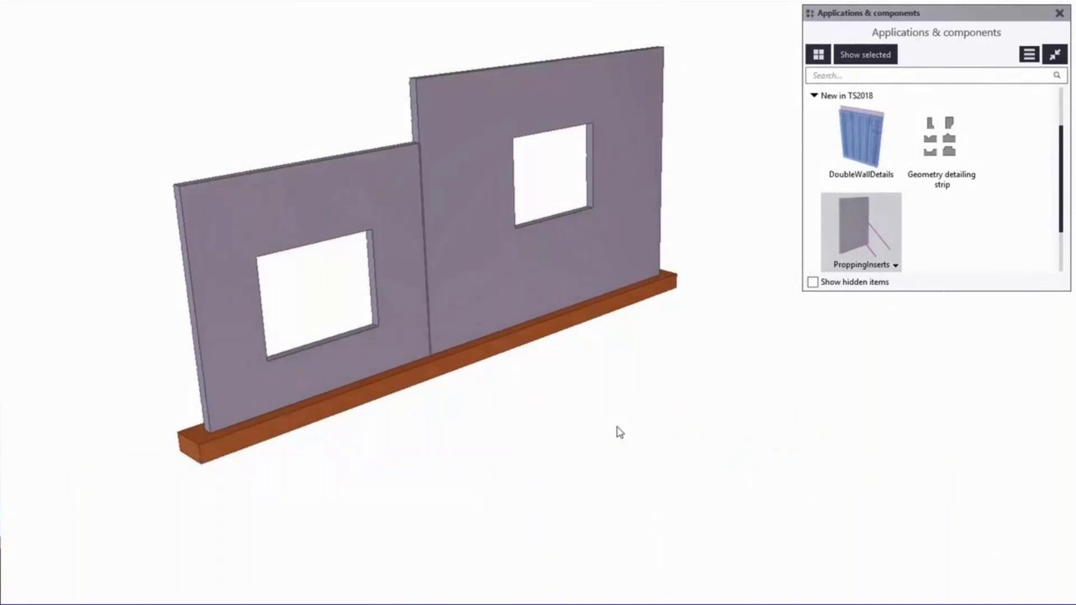
Add ProppingInserts with support braces to the taller wall and the lower wall on the brown foundation.
{"action": "mouse_move", "coordinate": [622, 427]}
{"action": "middle_mouse_down", "text": "ctrl"}
{"action": "mouse_move", "coordinate": [872, 401]}
{"action": "mouse_move", "coordinate": [616, 425]}
{"action": "middle_mouse_up", "text": "ctrl"}
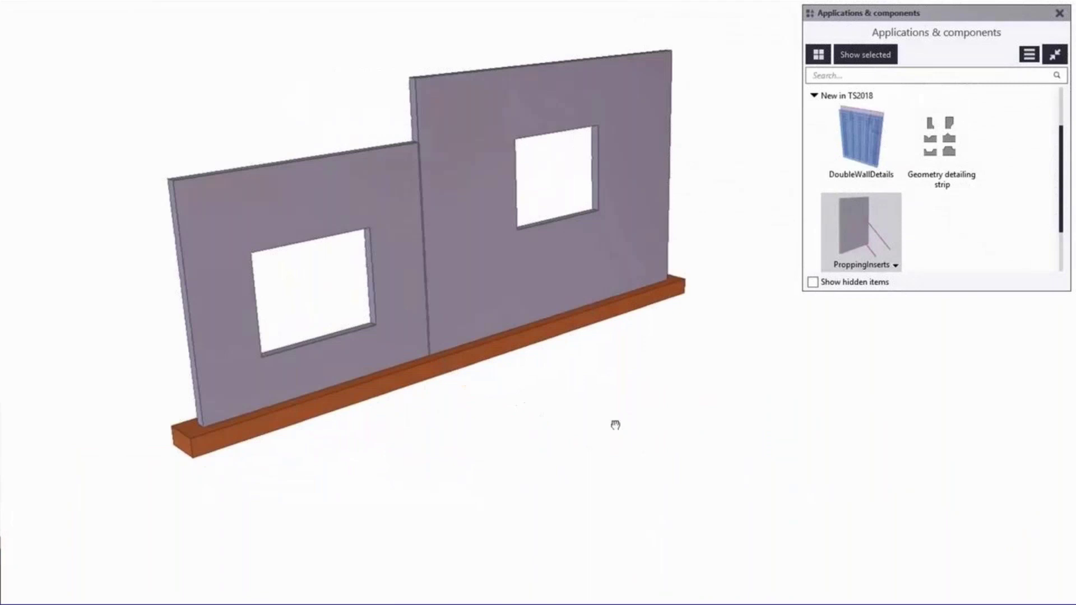
{"action": "left_click", "coordinate": [636, 236]}
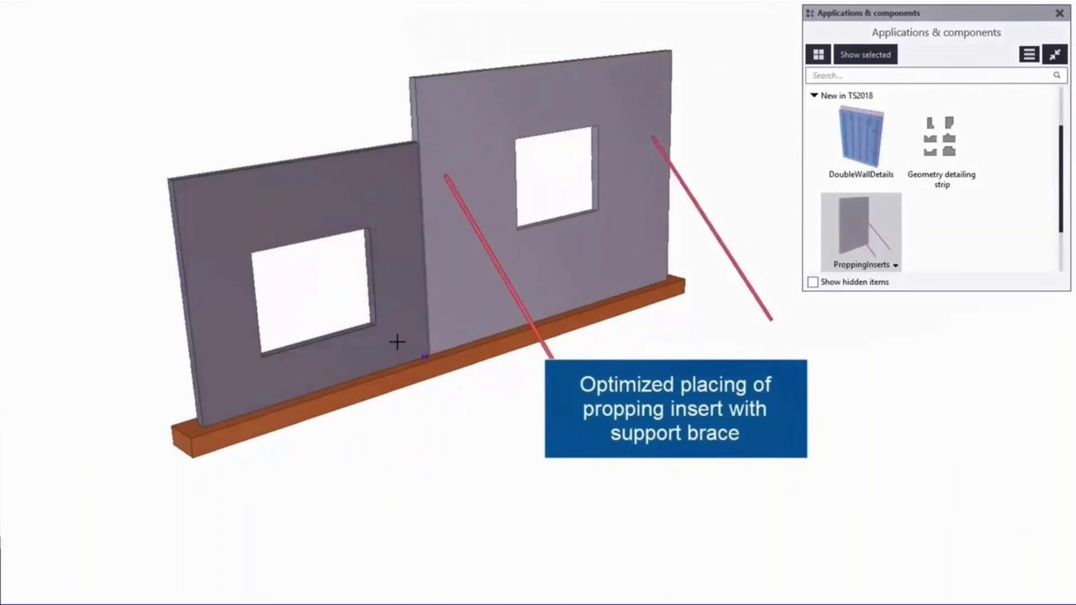
{"action": "left_click", "coordinate": [398, 343]}
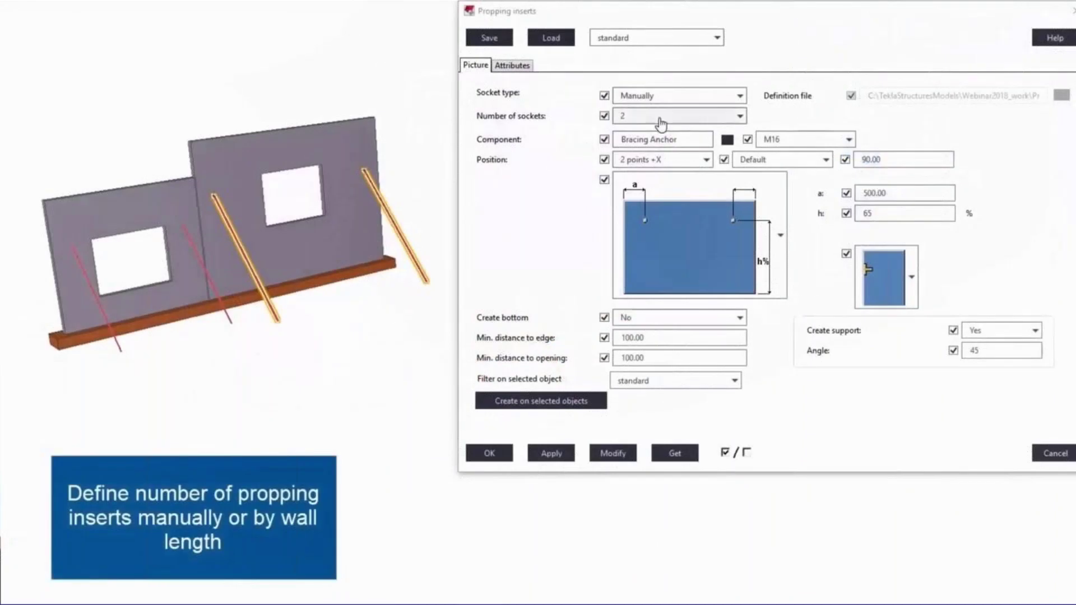
Set the number of propping sockets on the taller wall to 3.
{"action": "left_click", "coordinate": [660, 119]}
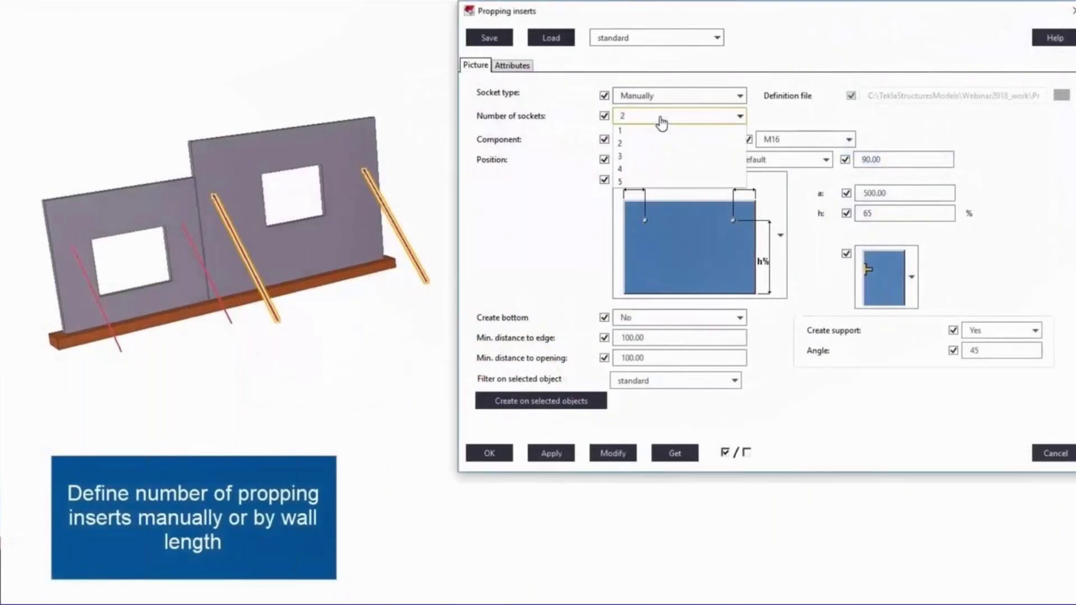
{"action": "left_click", "coordinate": [650, 163]}
{"action": "left_click", "coordinate": [614, 454]}
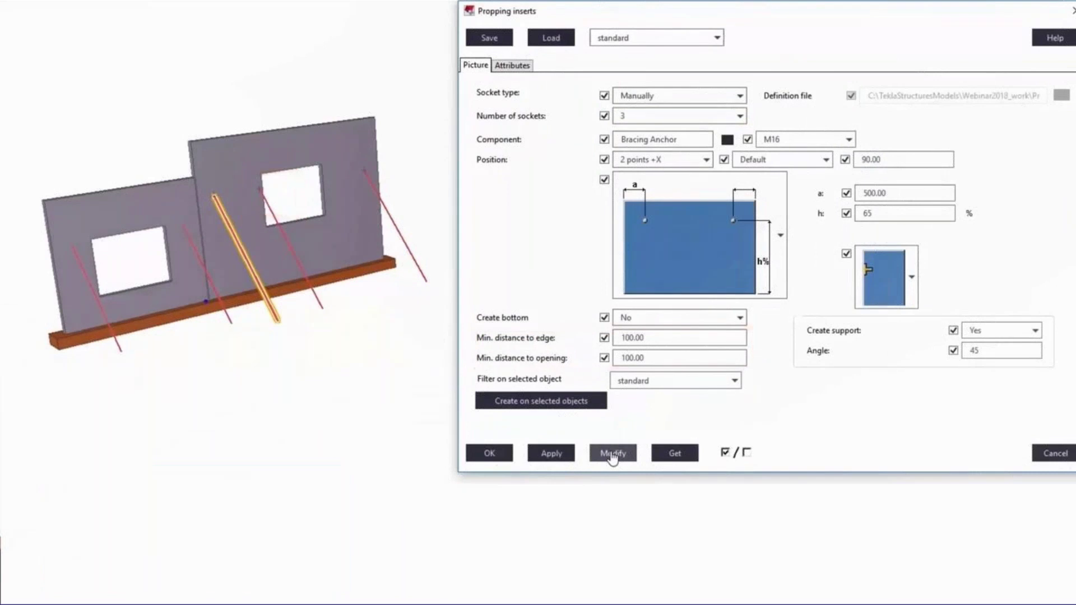
Set the number of propping sockets on the taller wall to 4.
{"action": "left_click", "coordinate": [651, 119]}
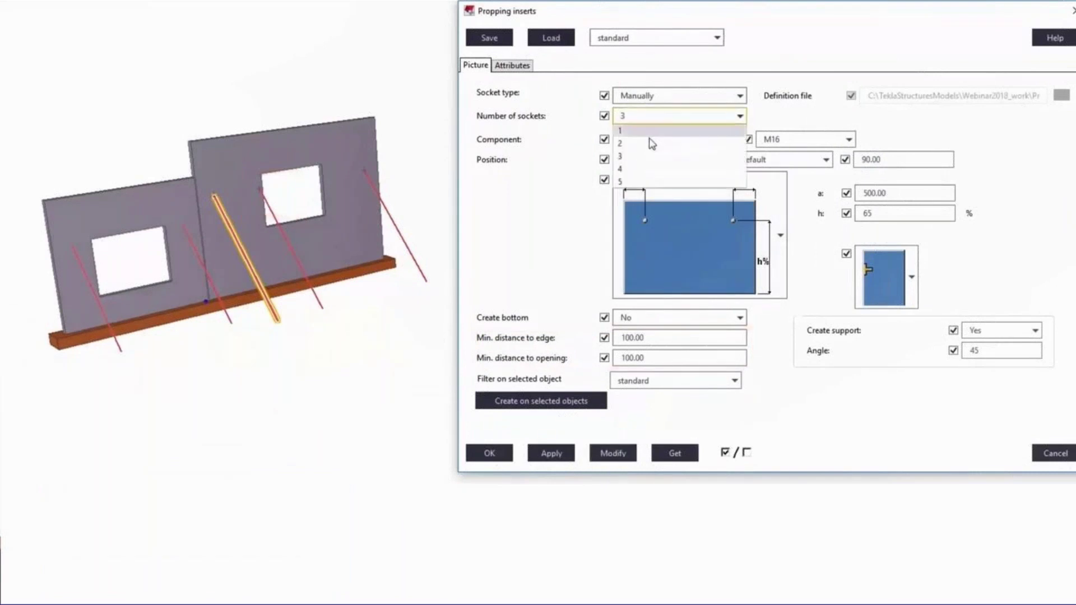
{"action": "left_click", "coordinate": [646, 170]}
{"action": "left_click", "coordinate": [625, 456]}
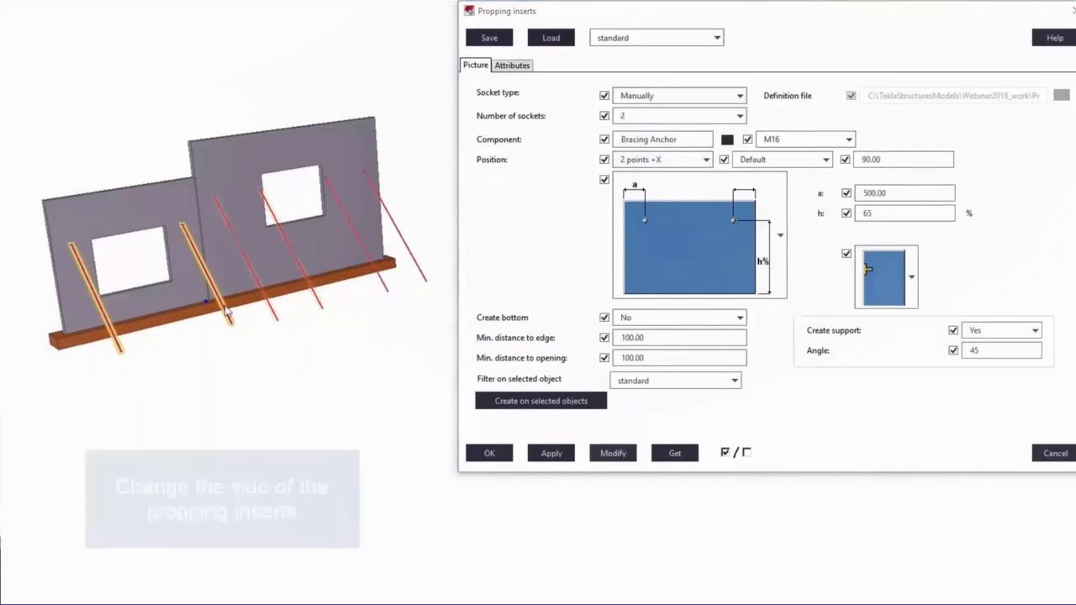
Move the lower wall's propping inserts and braces to the opposite face of the wall.
{"action": "left_click", "coordinate": [895, 286]}
{"action": "left_click", "coordinate": [887, 392]}
{"action": "left_click", "coordinate": [614, 454]}
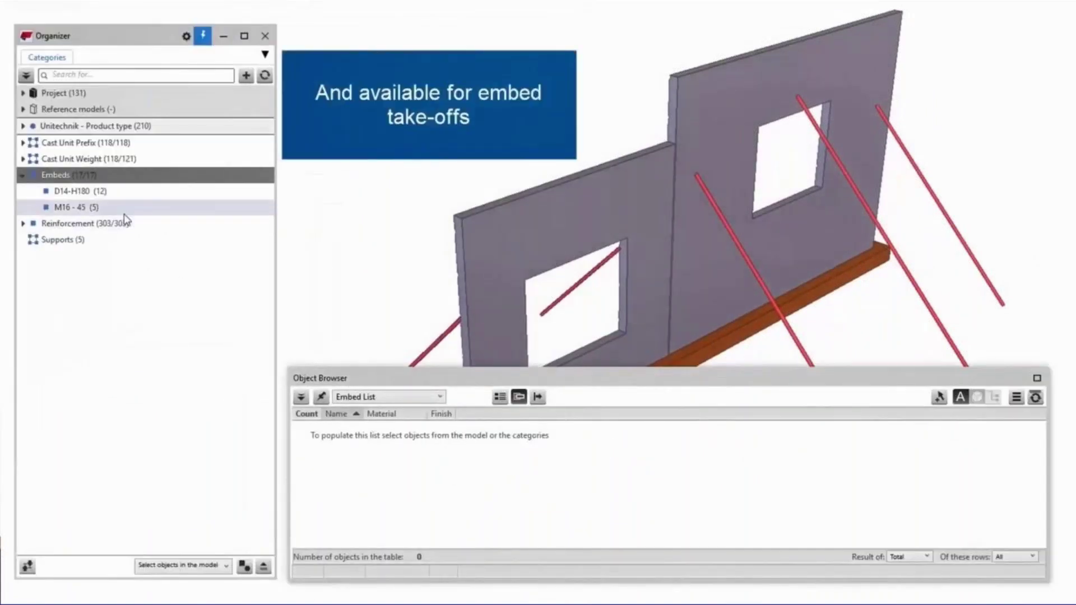
Examine the M16 - 45 embeds and the Supports category in the Organizer.
{"action": "left_click", "coordinate": [120, 208]}
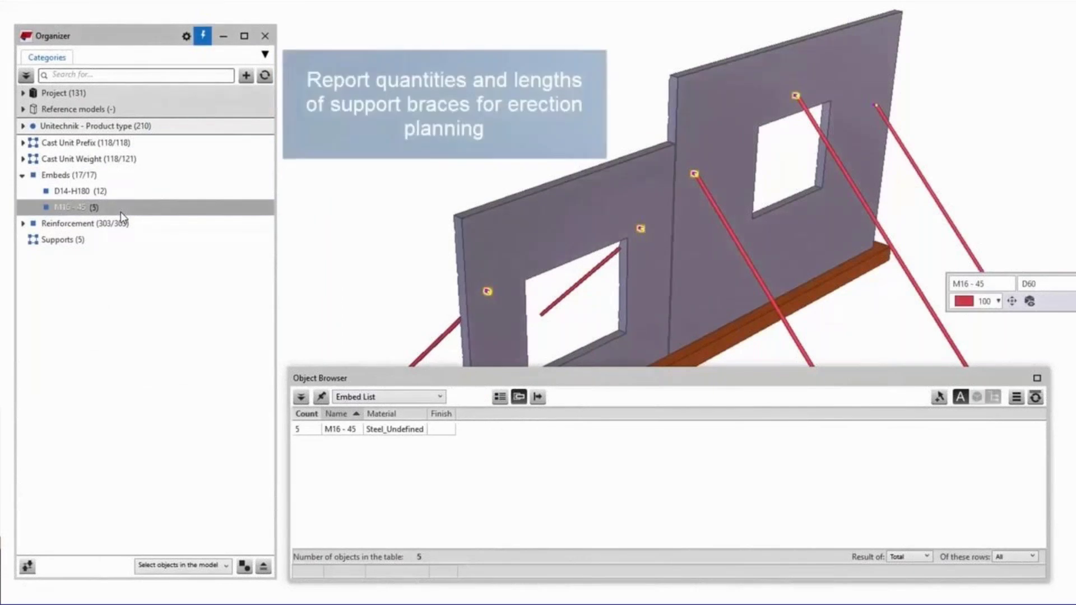
{"action": "left_click", "coordinate": [126, 241]}
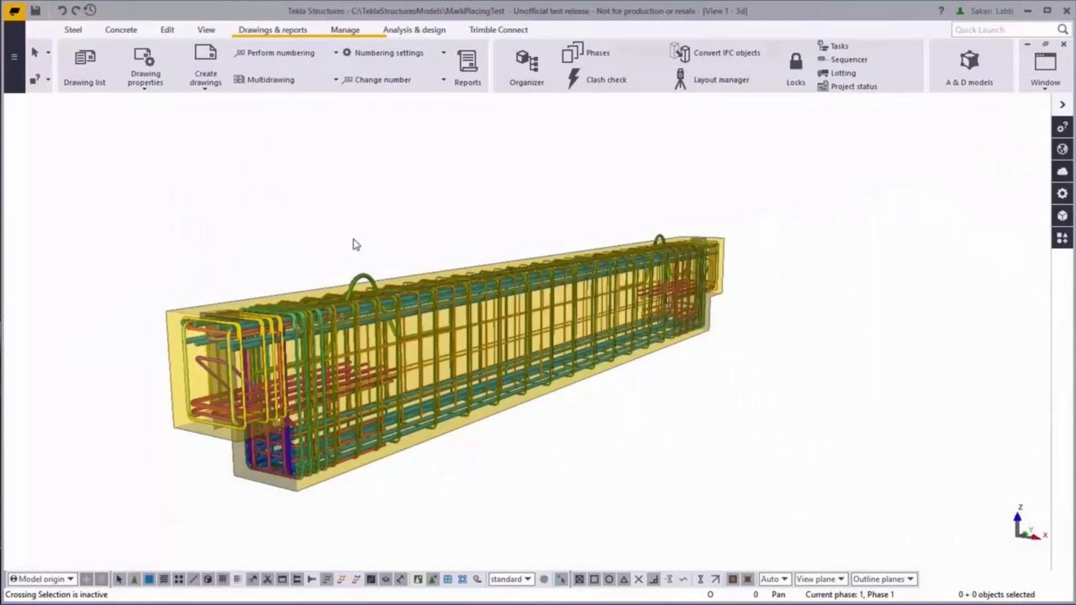
Open the cast unit drawing with mark [B.1 - 1] from the list of drawings and close the list.
{"action": "middle_click_drag", "start_coordinate": [355, 243], "coordinate": [271, 226]}
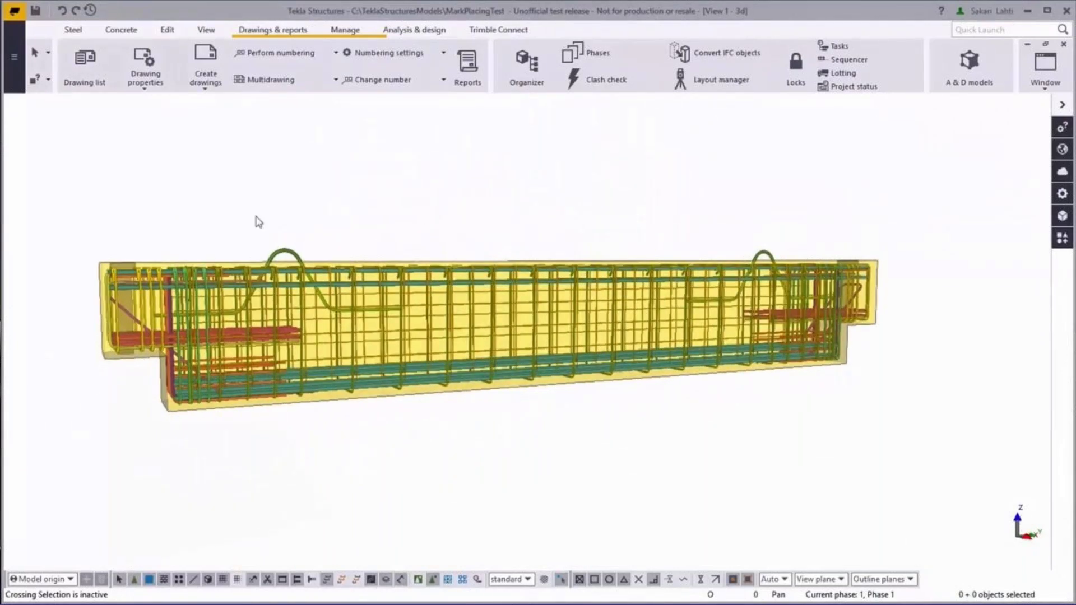
{"action": "left_click", "coordinate": [89, 64]}
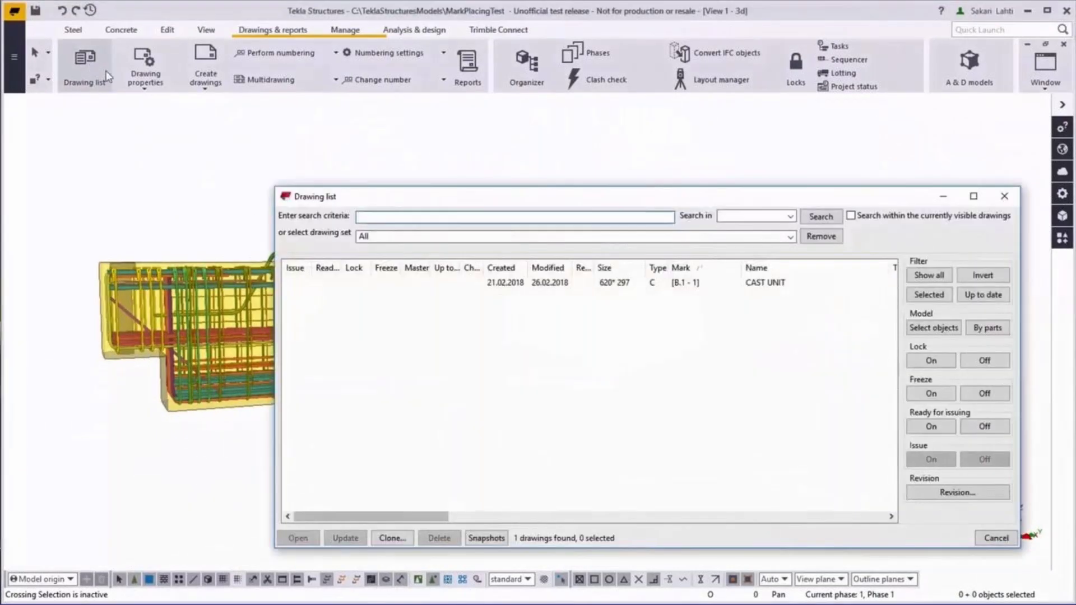
{"action": "left_click", "coordinate": [498, 287]}
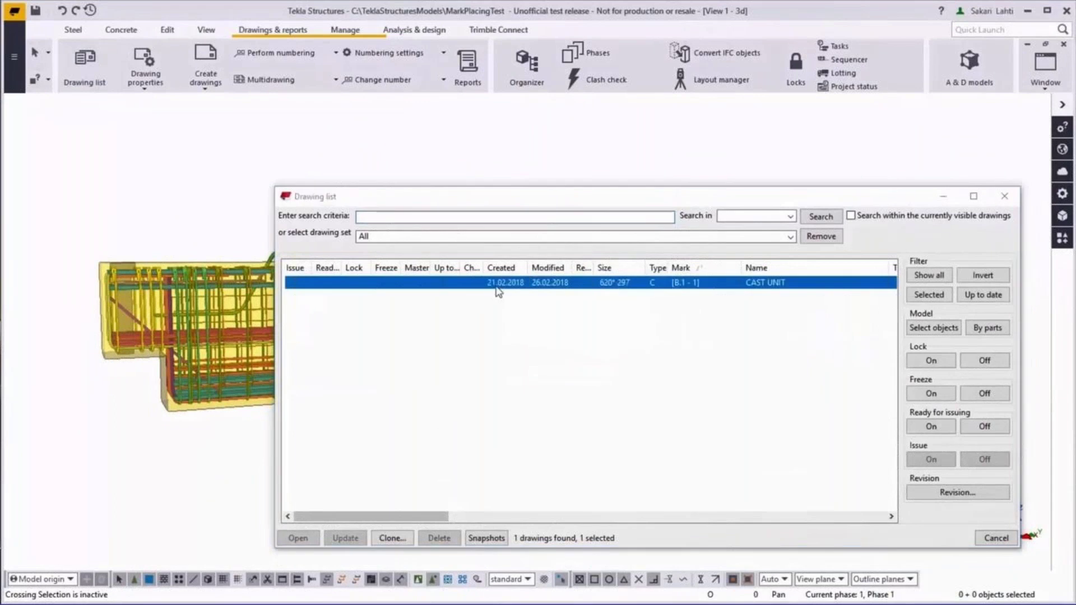
{"action": "double_click", "coordinate": [497, 286]}
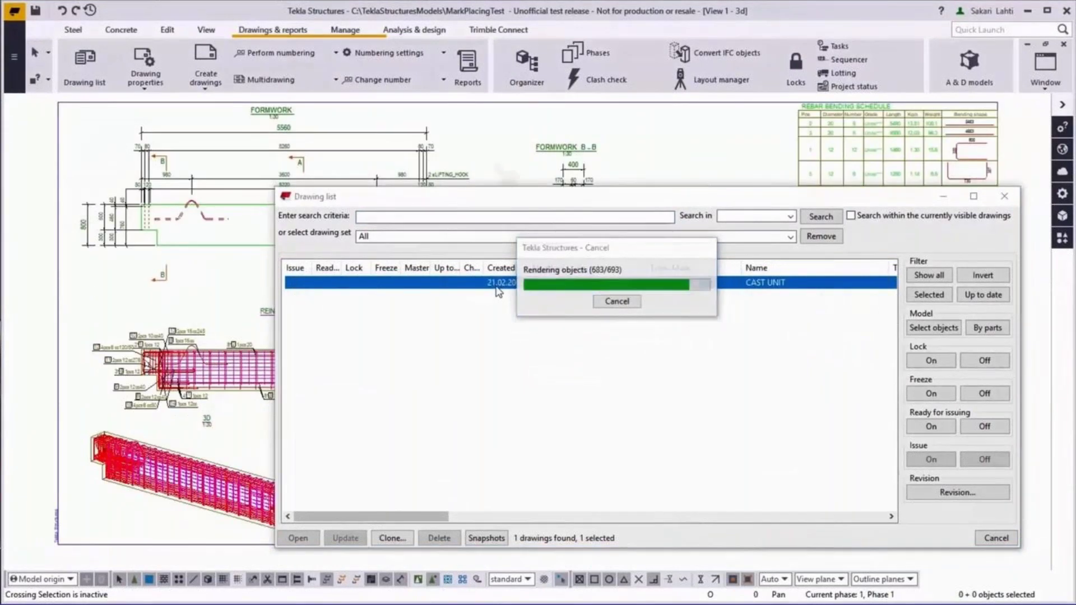
{"action": "left_click", "coordinate": [1004, 196]}
Examine the drawing's formwork, reinforcement and 3D views, including the rebar marks in section Reinforcement A - A.
{"action": "scroll", "coordinate": [310, 502], "scroll_direction": "up", "scroll_amount": 1}
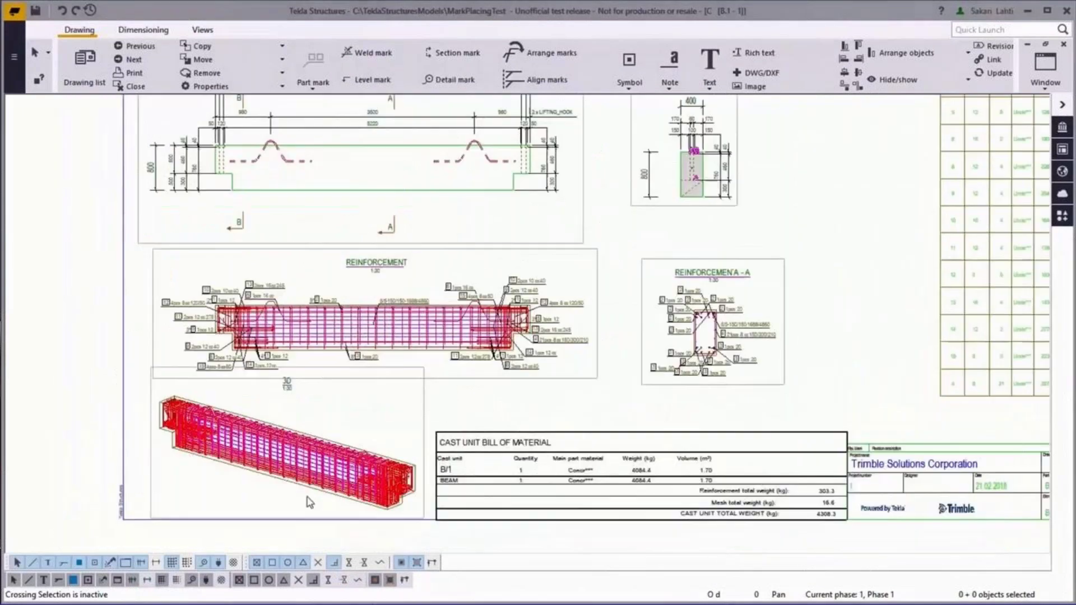
{"action": "scroll", "coordinate": [310, 503], "scroll_direction": "up", "scroll_amount": 5}
{"action": "mouse_move", "coordinate": [625, 254]}
{"action": "middle_mouse_down"}
{"action": "mouse_move", "coordinate": [656, 457]}
{"action": "mouse_move", "coordinate": [593, 517]}
{"action": "mouse_move", "coordinate": [507, 372]}
{"action": "mouse_move", "coordinate": [383, 372]}
{"action": "middle_mouse_up"}
{"action": "scroll", "coordinate": [593, 518], "scroll_direction": "down", "scroll_amount": 1}
{"action": "scroll", "coordinate": [586, 524], "scroll_direction": "down", "scroll_amount": 1}
{"action": "scroll", "coordinate": [507, 372], "scroll_direction": "down", "scroll_amount": 2}
{"action": "scroll", "coordinate": [383, 371], "scroll_direction": "down", "scroll_amount": 5}
{"action": "middle_click_drag", "start_coordinate": [457, 359], "coordinate": [508, 352]}
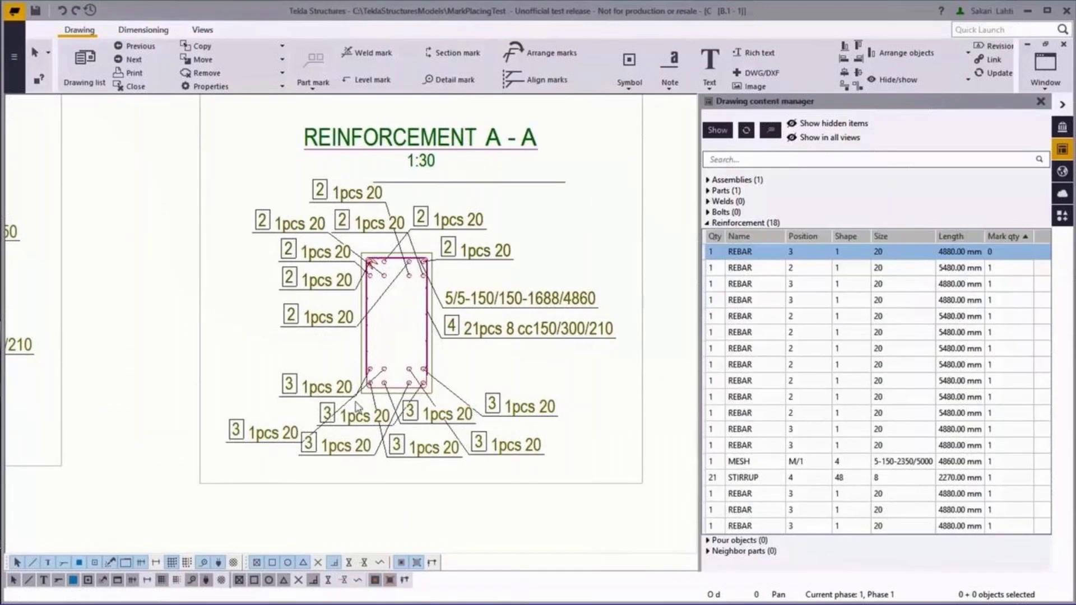
Arrange all the marks in section Reinforcement A - A automatically.
{"action": "key", "text": "ctrl+a"}
{"action": "left_click", "coordinate": [530, 52]}
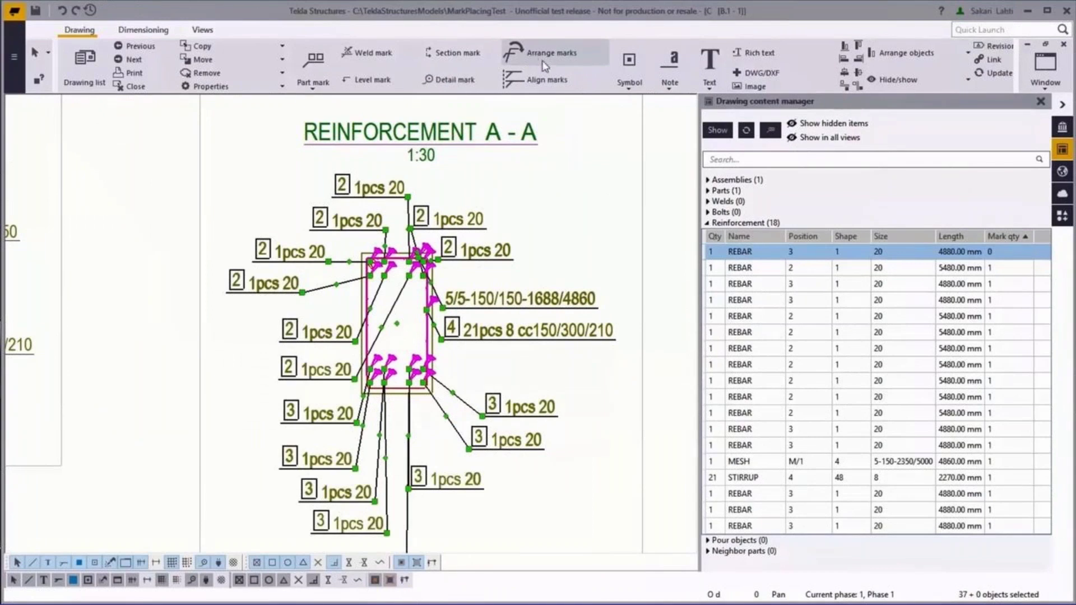
{"action": "left_click", "coordinate": [614, 199]}
Move the four lower rebar marks and the three upper-left ones farther out to the left of the section.
{"action": "mouse_move", "coordinate": [524, 275]}
{"action": "middle_mouse_down"}
{"action": "mouse_move", "coordinate": [574, 195]}
{"action": "mouse_move", "coordinate": [578, 214]}
{"action": "mouse_move", "coordinate": [558, 215]}
{"action": "middle_mouse_up"}
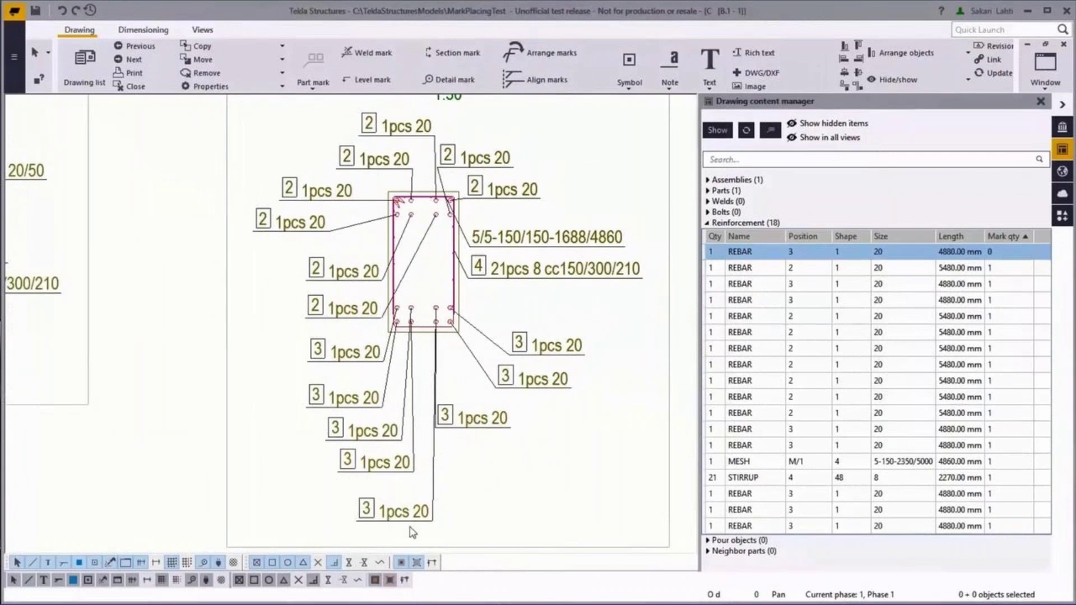
{"action": "left_click_drag", "start_coordinate": [409, 527], "coordinate": [328, 394]}
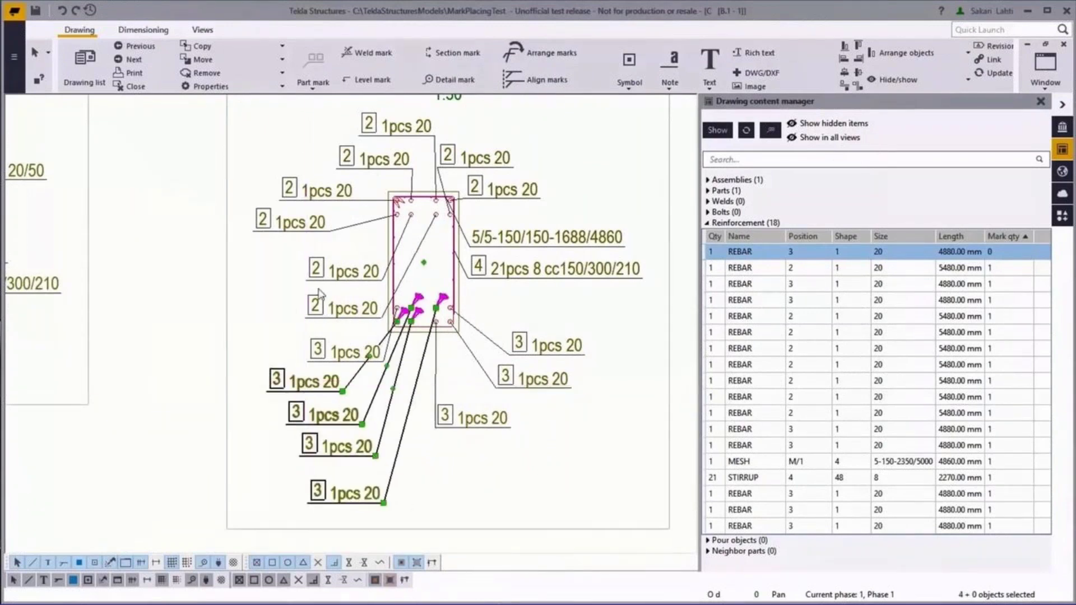
{"action": "left_click_drag", "start_coordinate": [344, 191], "coordinate": [355, 280]}
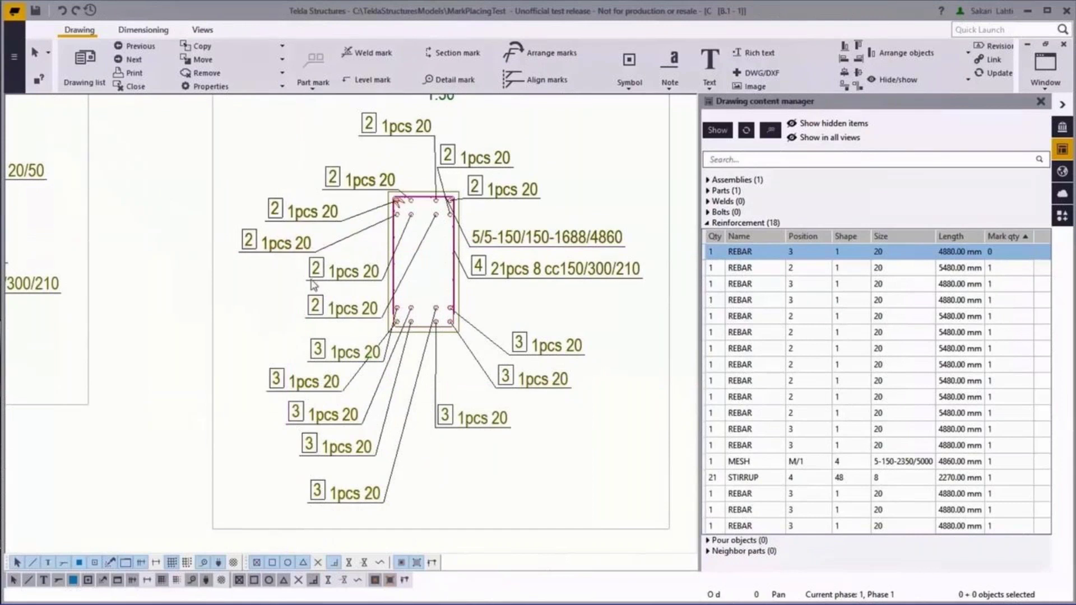
Move the right-hand marks farther from the section and bring the uppermost rebar mark over to the right side.
{"action": "left_click_drag", "start_coordinate": [598, 139], "coordinate": [505, 384]}
{"action": "middle_click_drag", "start_coordinate": [504, 384], "coordinate": [482, 423]}
{"action": "left_click", "coordinate": [392, 163]}
{"action": "left_click_drag", "start_coordinate": [392, 162], "coordinate": [558, 152]}
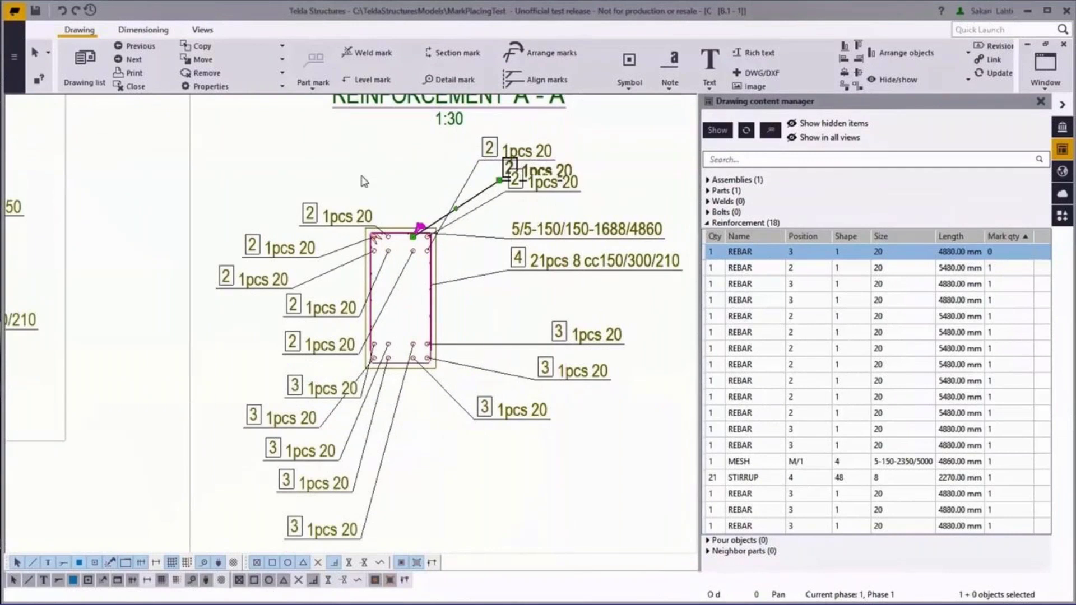
Arrange and align the ten rebar marks on the left side of section A - A.
{"action": "left_click_drag", "start_coordinate": [308, 543], "coordinate": [213, 202]}
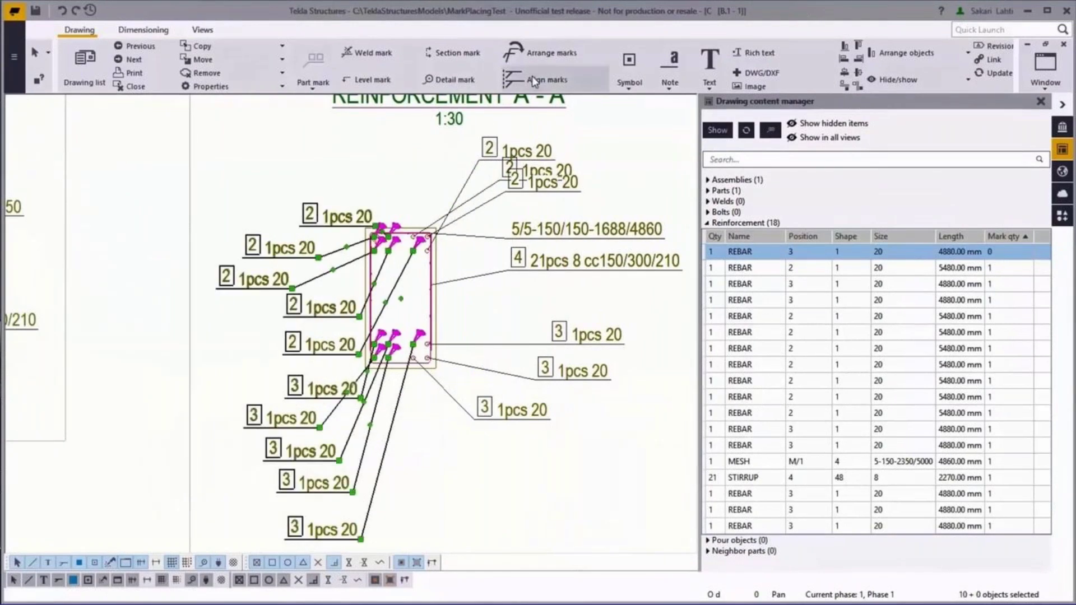
{"action": "left_click", "coordinate": [540, 56]}
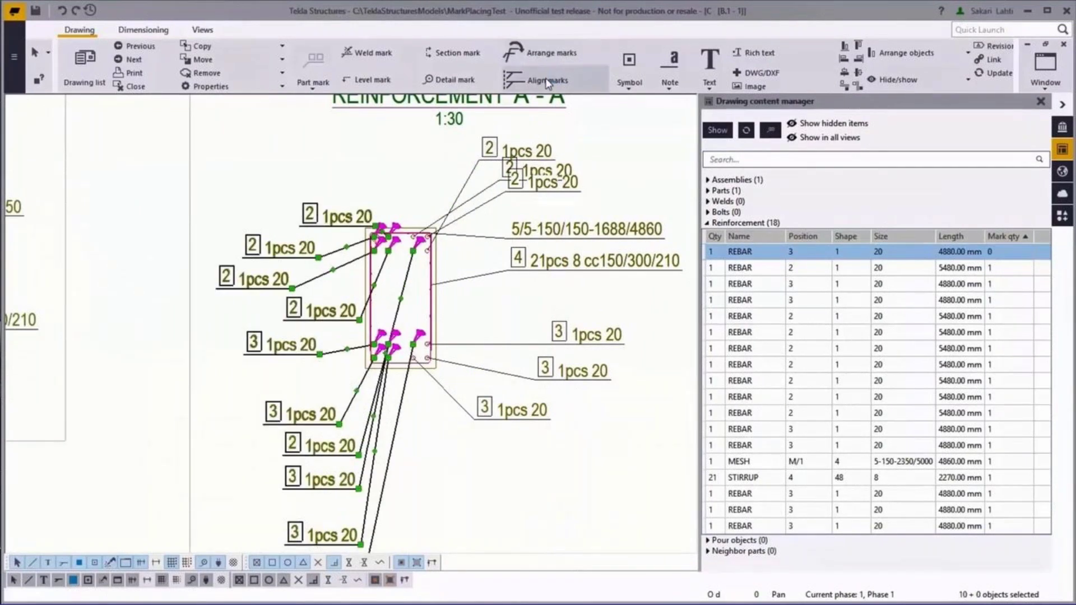
{"action": "left_click", "coordinate": [370, 157]}
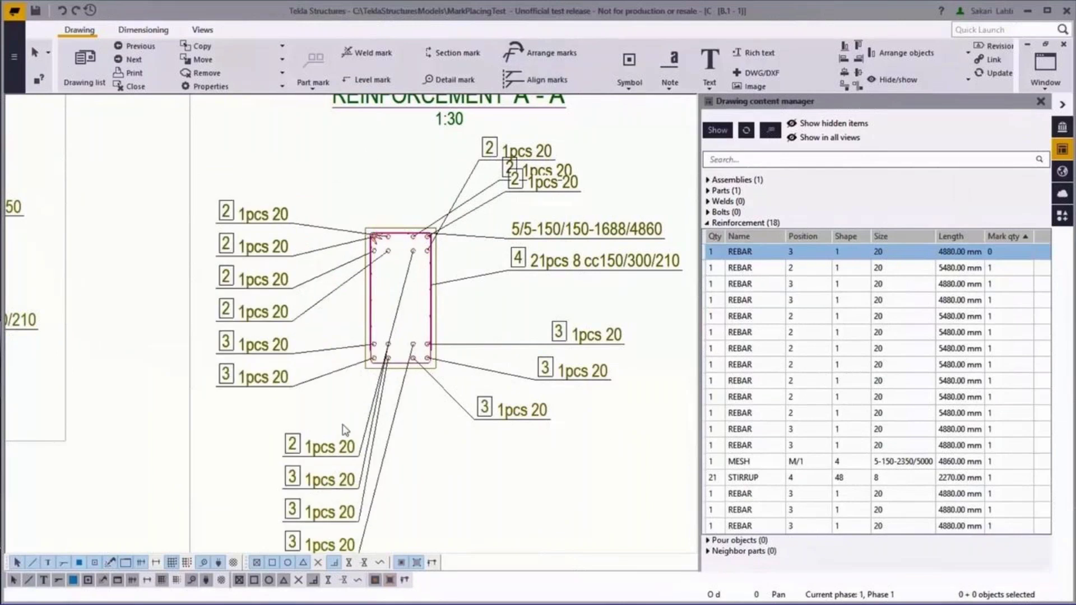
Move the four lowest left-side marks up and left, directly under the aligned column of marks.
{"action": "scroll", "coordinate": [335, 406], "scroll_direction": "down", "scroll_amount": 1}
{"action": "middle_click_drag", "start_coordinate": [334, 373], "coordinate": [338, 340]}
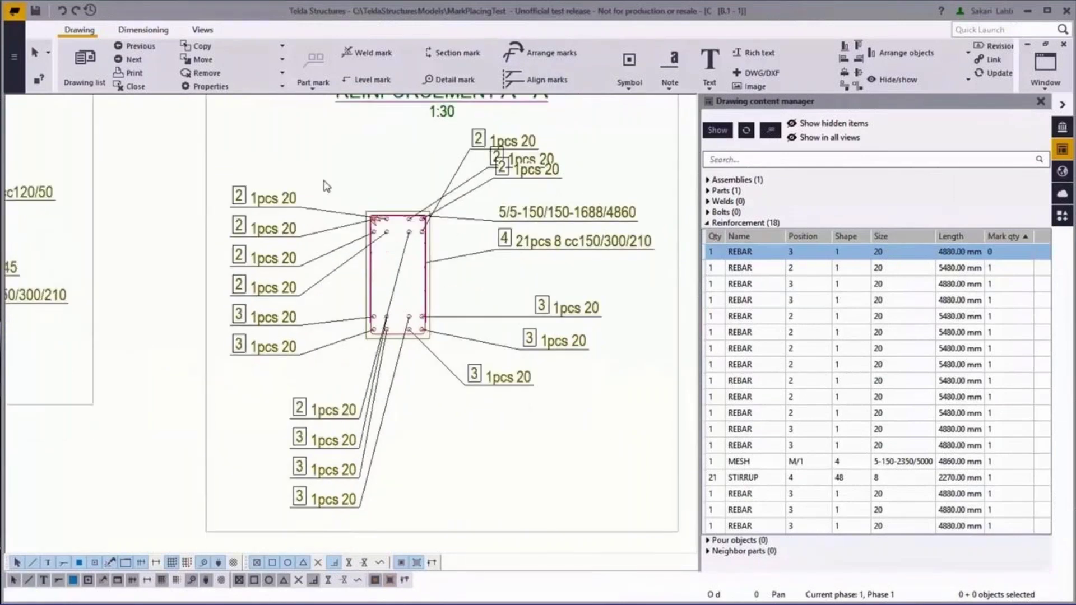
{"action": "left_click_drag", "start_coordinate": [328, 187], "coordinate": [326, 516]}
{"action": "key", "text": "ctrl+shift+a"}
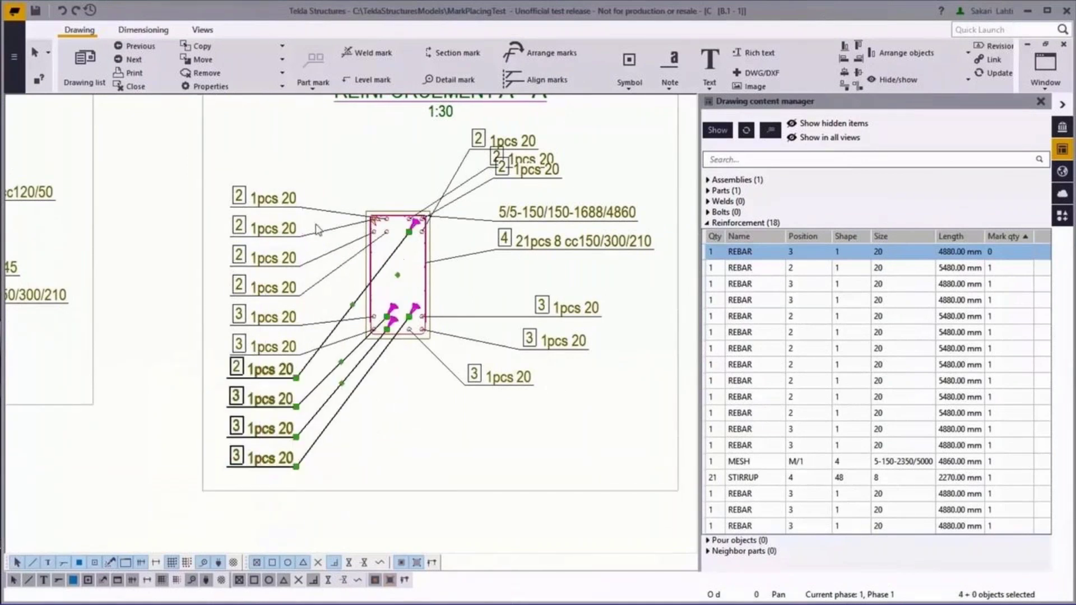
Rearrange all ten left-side rebar marks together and align them into one column.
{"action": "left_click_drag", "start_coordinate": [313, 144], "coordinate": [250, 456]}
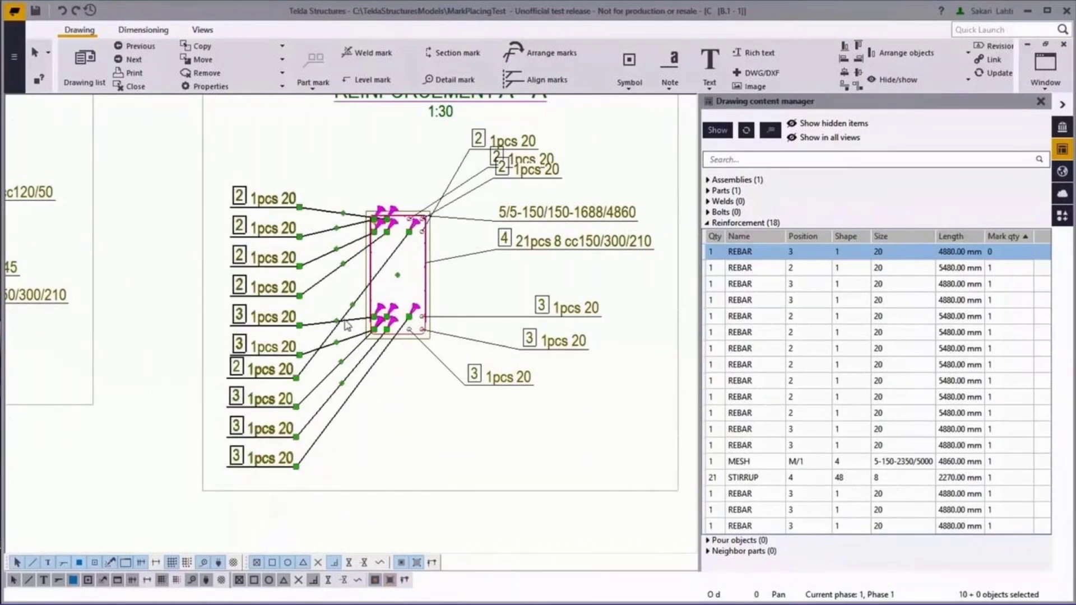
{"action": "left_click", "coordinate": [538, 56]}
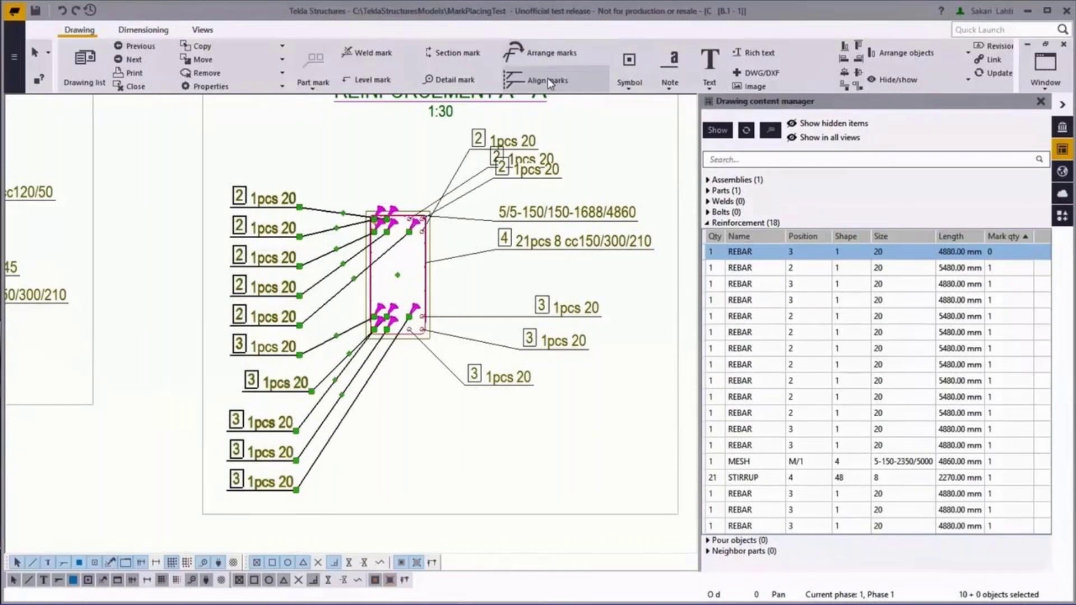
{"action": "left_click", "coordinate": [547, 79]}
{"action": "left_click", "coordinate": [362, 171]}
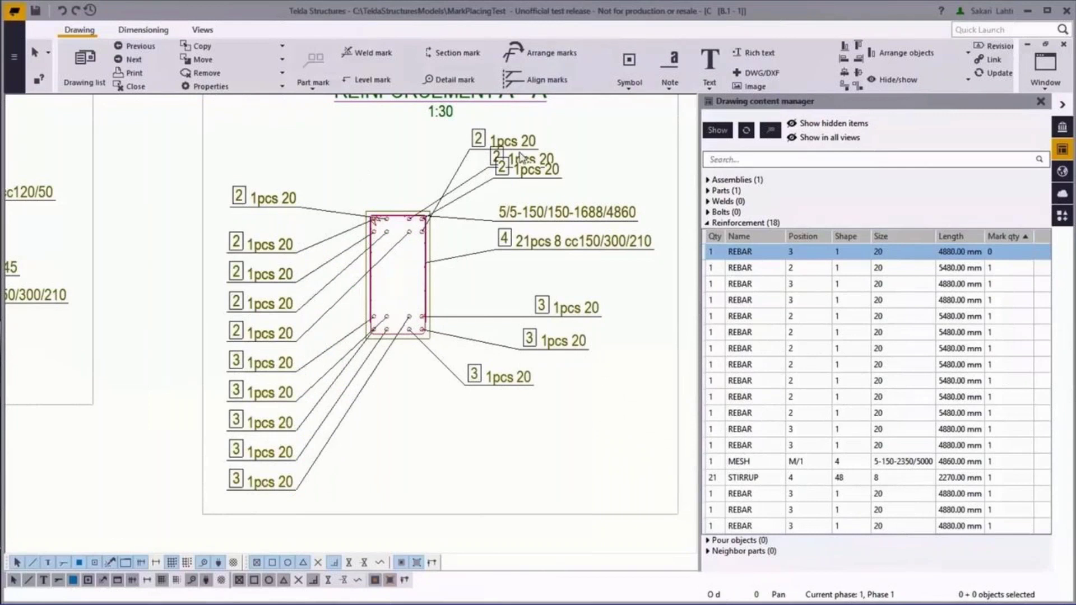
Arrange and align the eight reinforcement marks on the right side of section A - A.
{"action": "left_click_drag", "start_coordinate": [599, 117], "coordinate": [516, 376]}
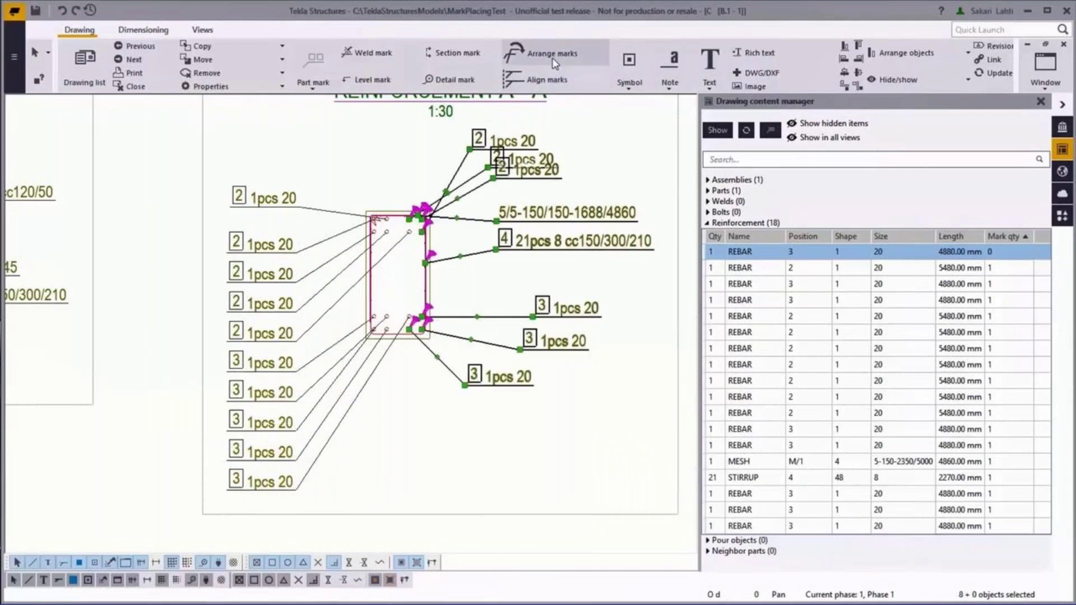
{"action": "left_click", "coordinate": [554, 64]}
{"action": "left_click", "coordinate": [543, 80]}
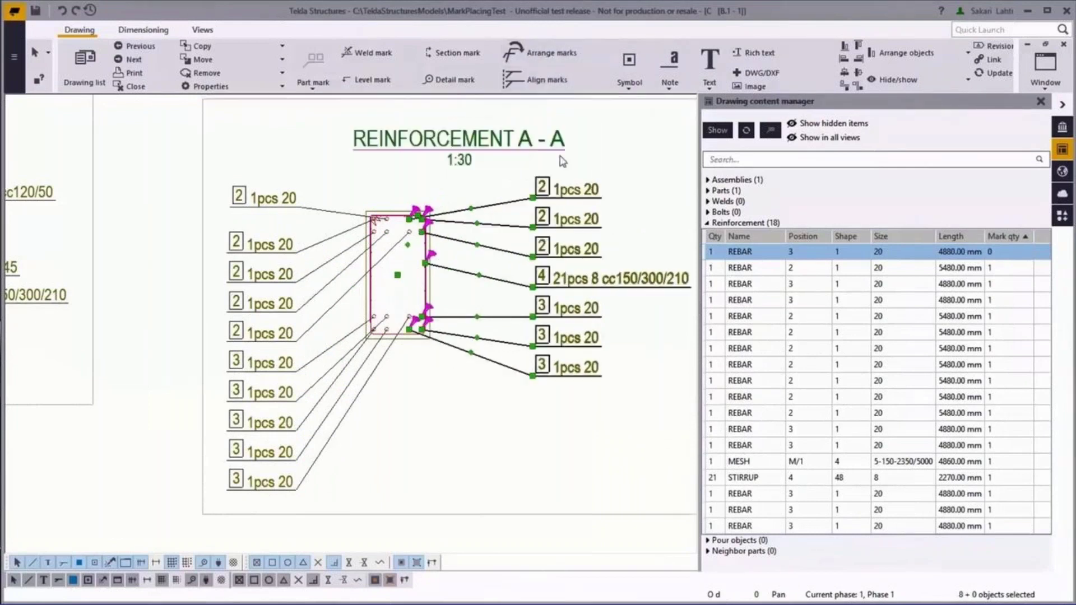
{"action": "left_click", "coordinate": [535, 439]}
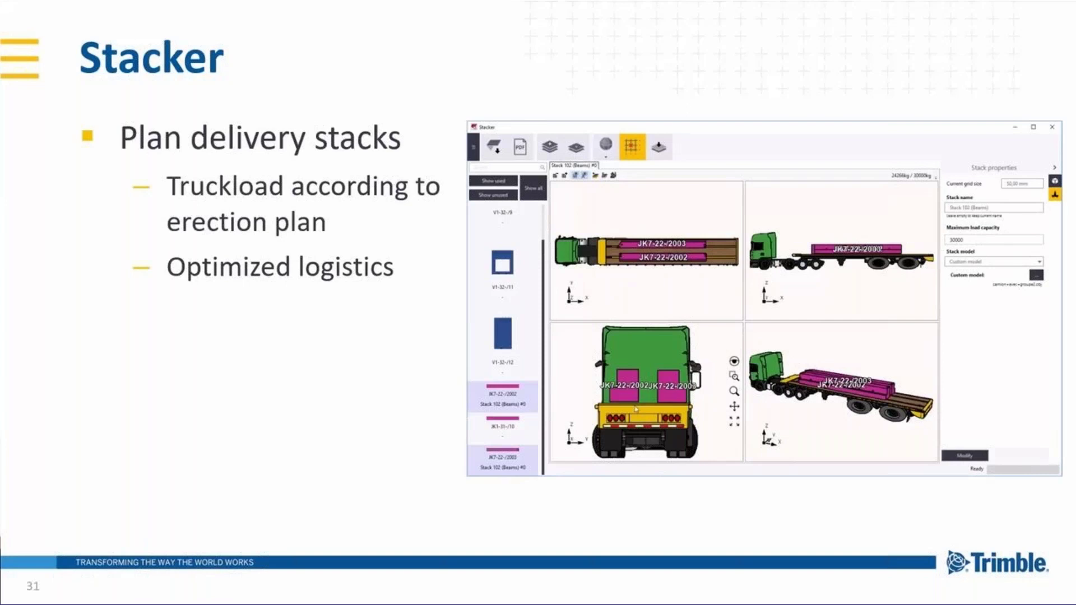
{"action": "key", "text": "Right"}
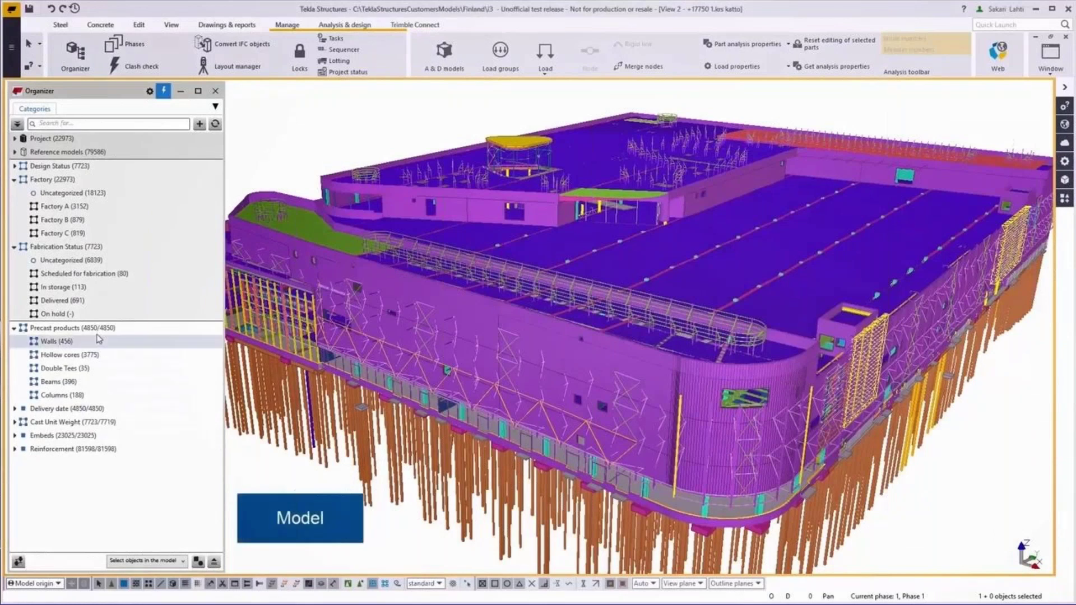
Isolate the precast products in the building model, and narrow the view to those with the In storage fabrication status.
{"action": "key", "text": "Escape"}
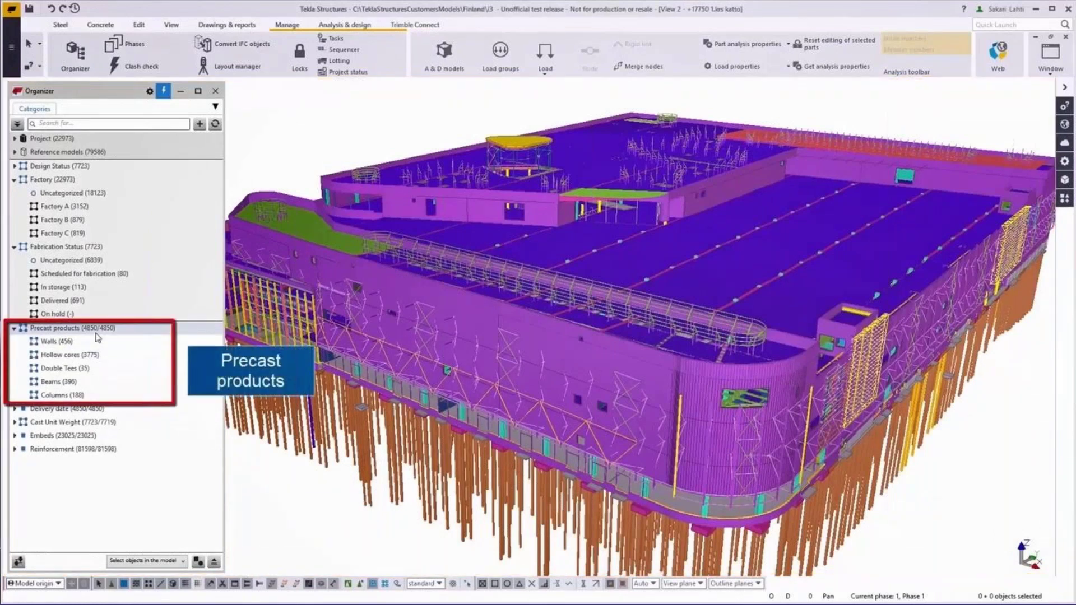
{"action": "left_click", "coordinate": [96, 333]}
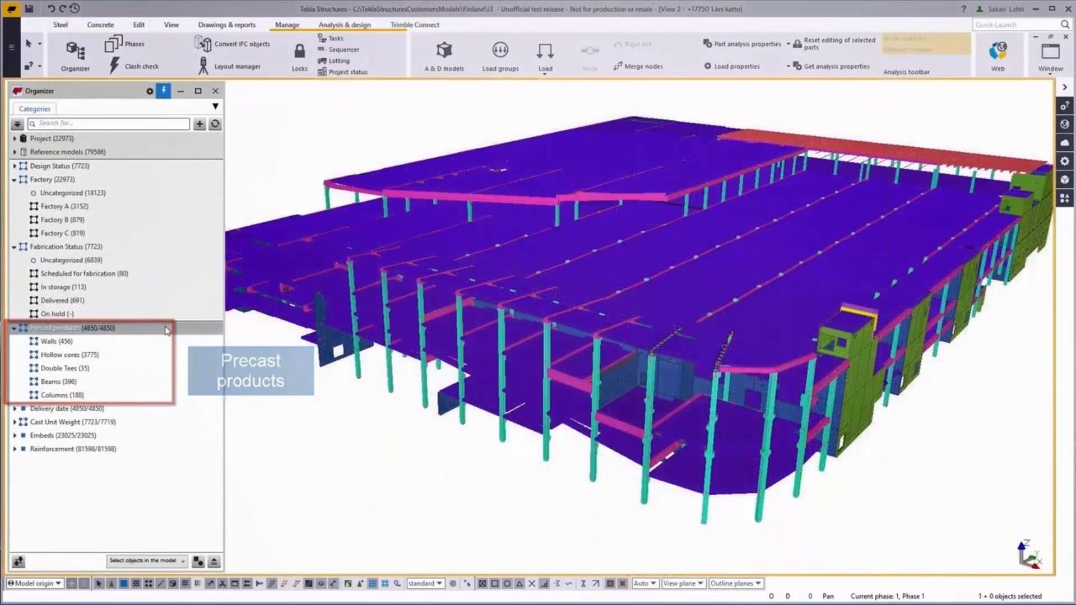
{"action": "key", "text": "Escape"}
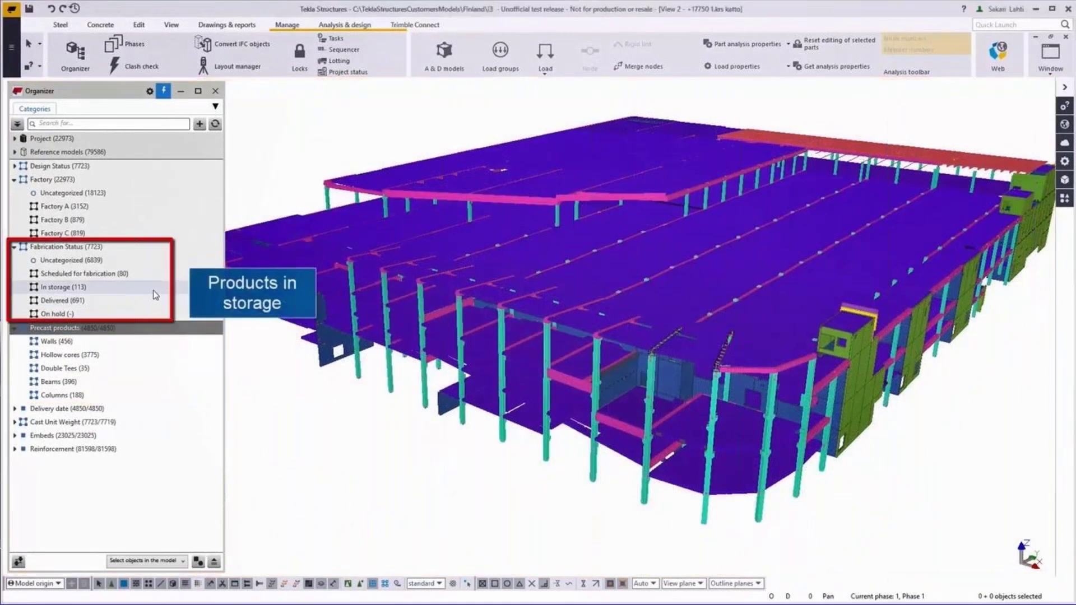
{"action": "left_click", "coordinate": [154, 290]}
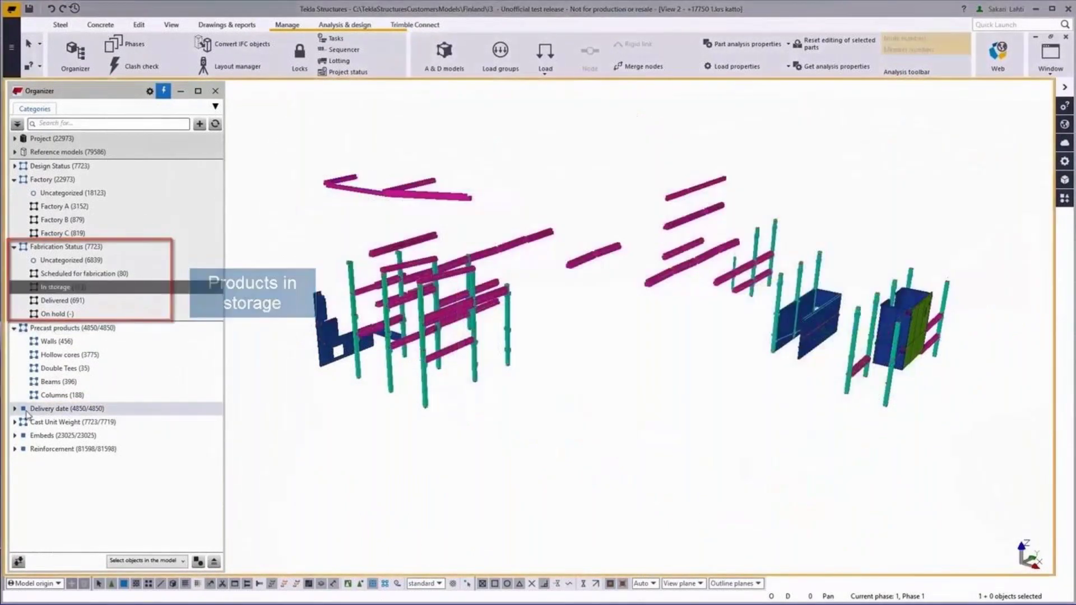
Select the cast units with delivery date 1.7.2016 in the Organizer and show only those in the model.
{"action": "left_click", "coordinate": [15, 409]}
{"action": "scroll", "coordinate": [185, 437], "scroll_direction": "down", "scroll_amount": 10}
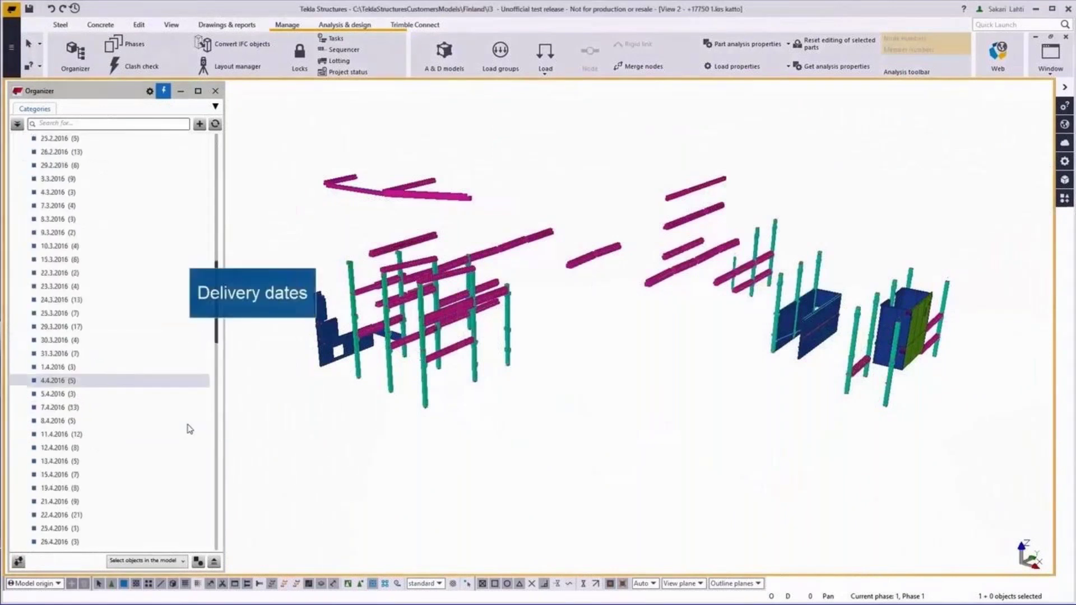
{"action": "scroll", "coordinate": [187, 428], "scroll_direction": "down", "scroll_amount": 15}
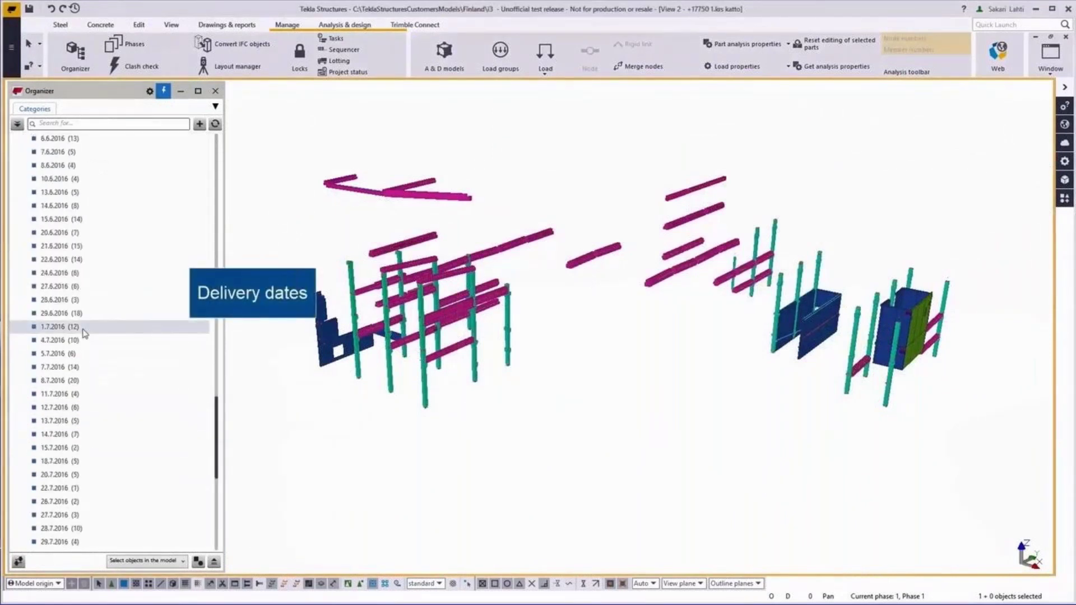
{"action": "left_click", "coordinate": [61, 326]}
{"action": "key", "text": "ctrl+5"}
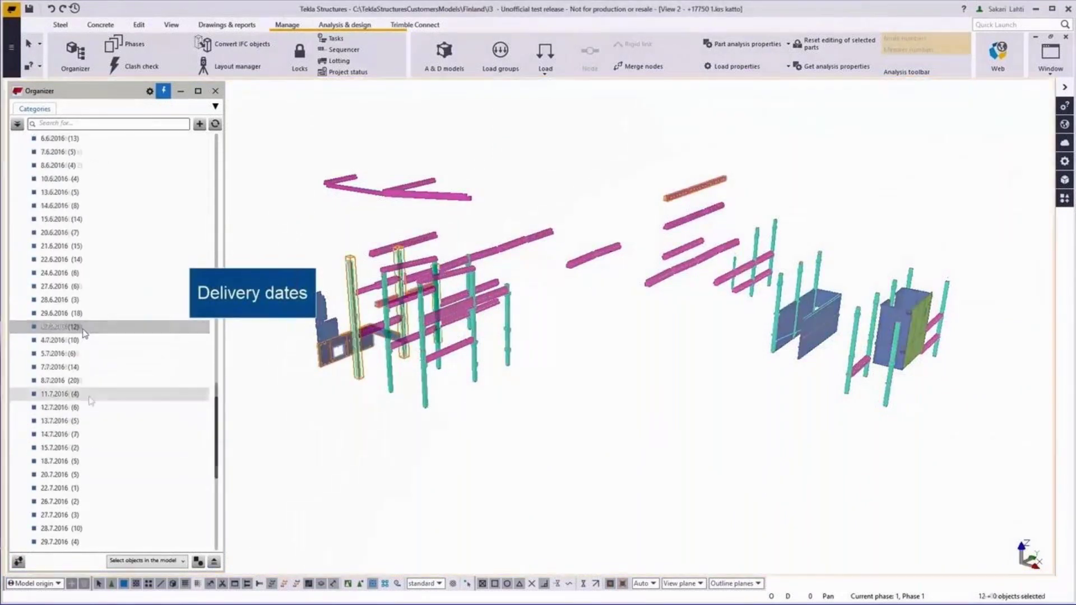
{"action": "scroll", "coordinate": [82, 399], "scroll_direction": "up", "scroll_amount": 2}
{"action": "left_click", "coordinate": [81, 399]}
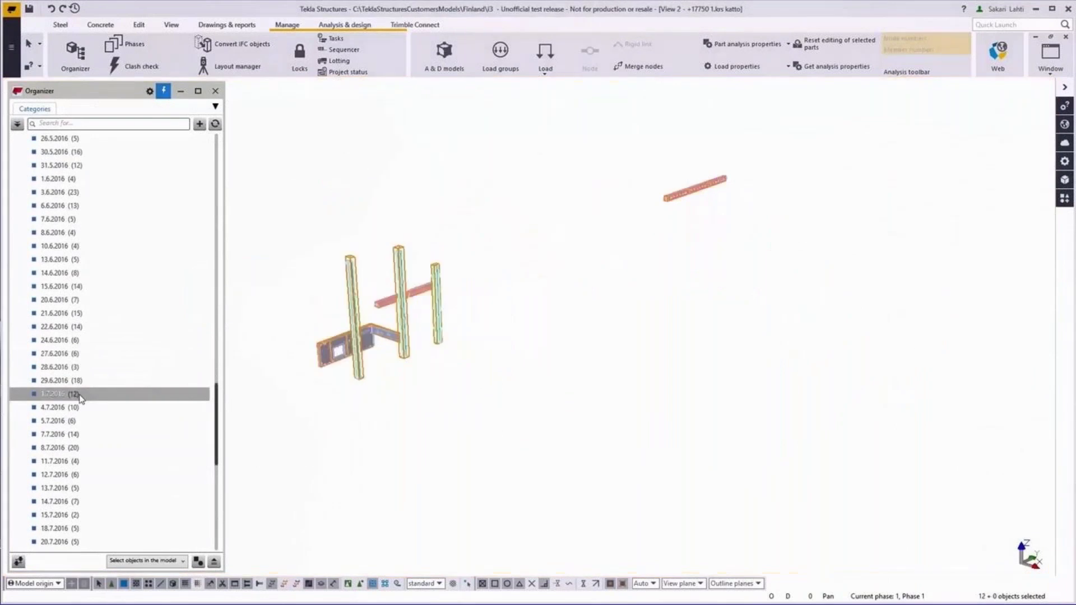
Pick the Factory B category in the Organizer to narrow down the units of this delivery for stacking.
{"action": "scroll", "coordinate": [190, 391], "scroll_direction": "up", "scroll_amount": 6}
{"action": "scroll", "coordinate": [168, 260], "scroll_direction": "up", "scroll_amount": 10}
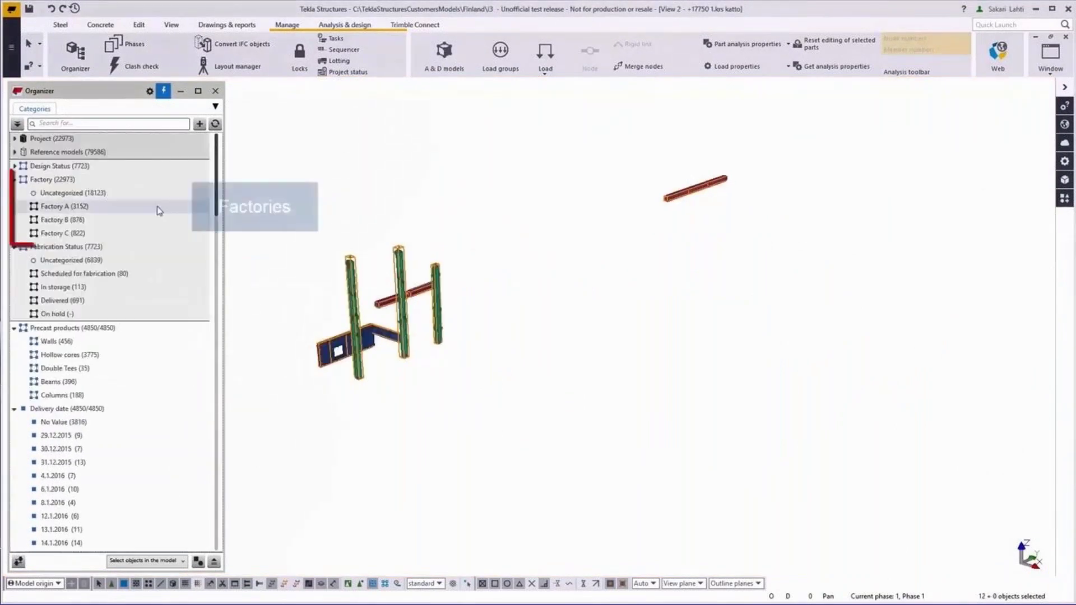
{"action": "left_click", "coordinate": [129, 221]}
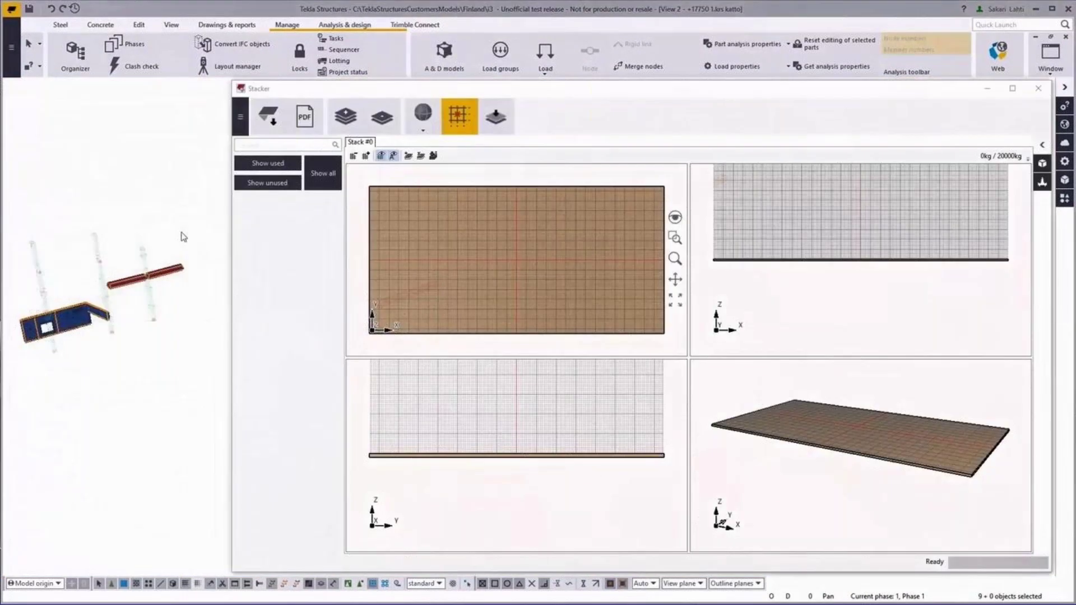
Load the selected cast units into Stacker, review them in the list, and add a second stack.
{"action": "left_click", "coordinate": [265, 128]}
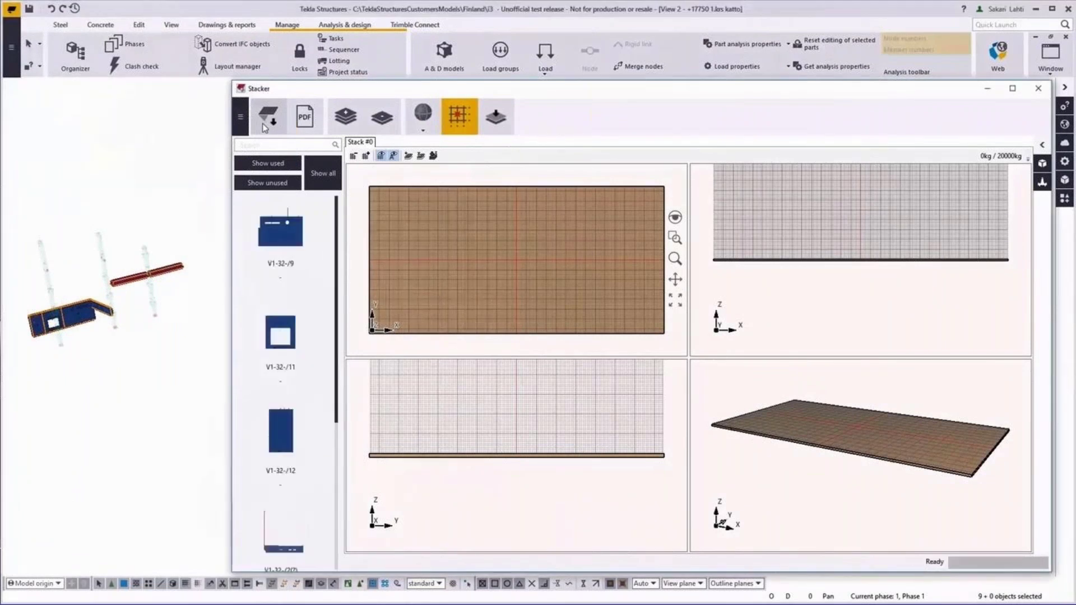
{"action": "scroll", "coordinate": [285, 242], "scroll_direction": "down", "scroll_amount": 4}
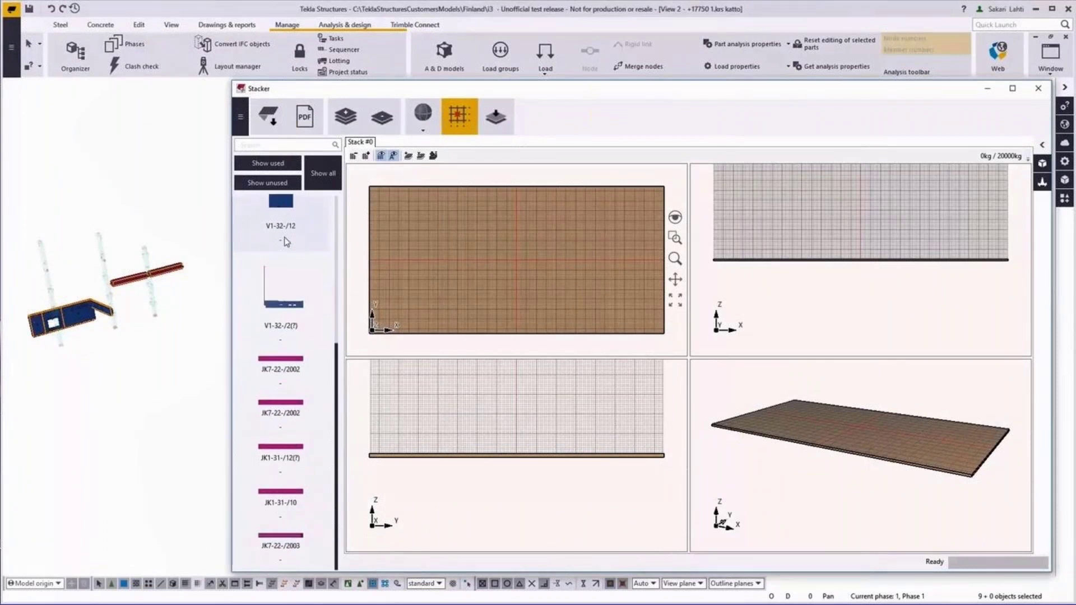
{"action": "scroll", "coordinate": [286, 243], "scroll_direction": "up", "scroll_amount": 4}
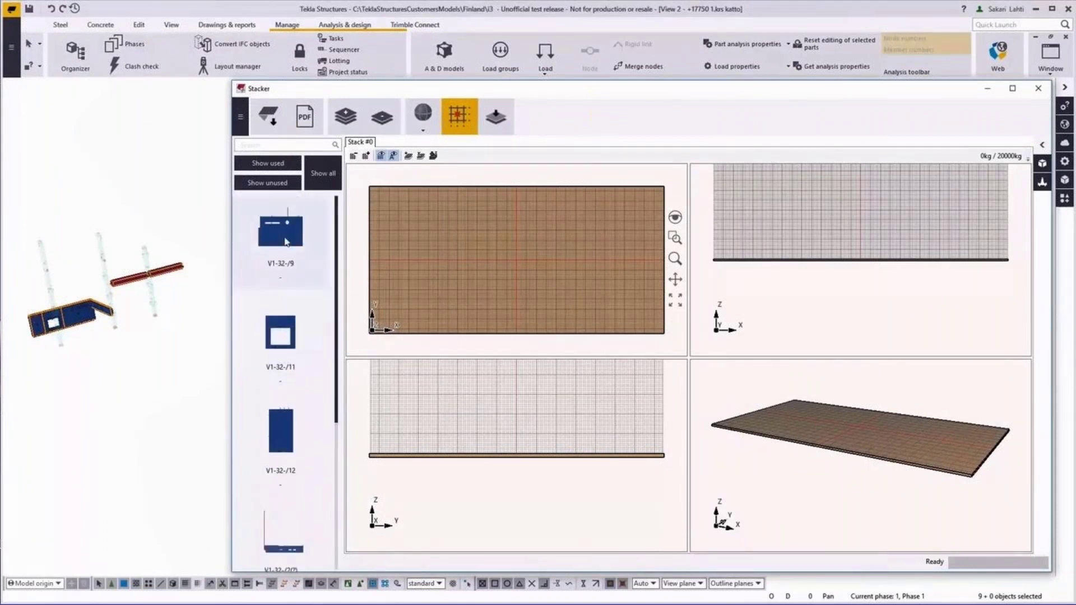
{"action": "left_click", "coordinate": [344, 118]}
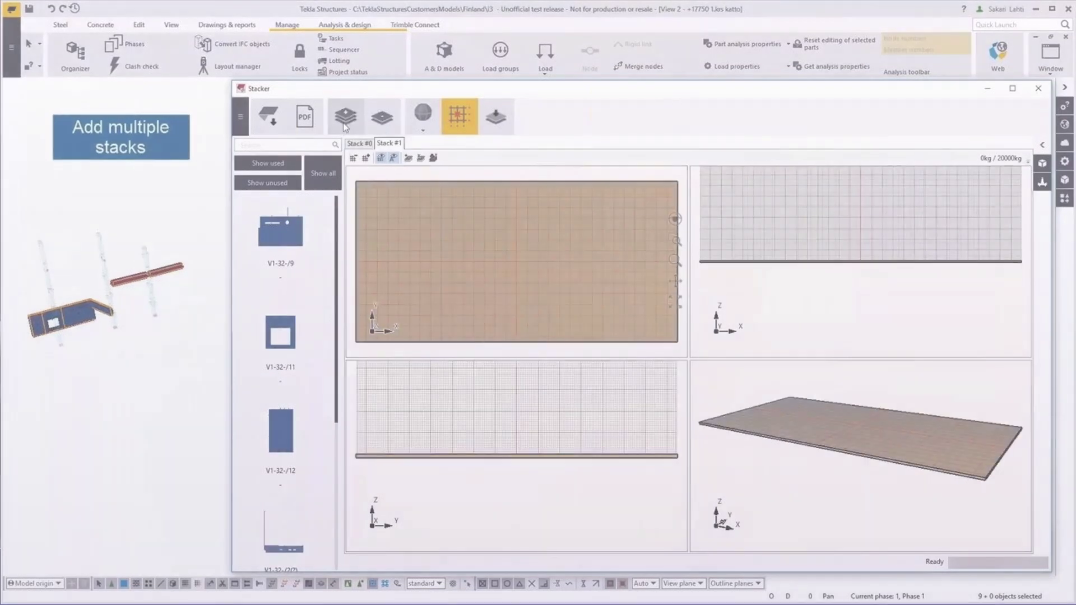